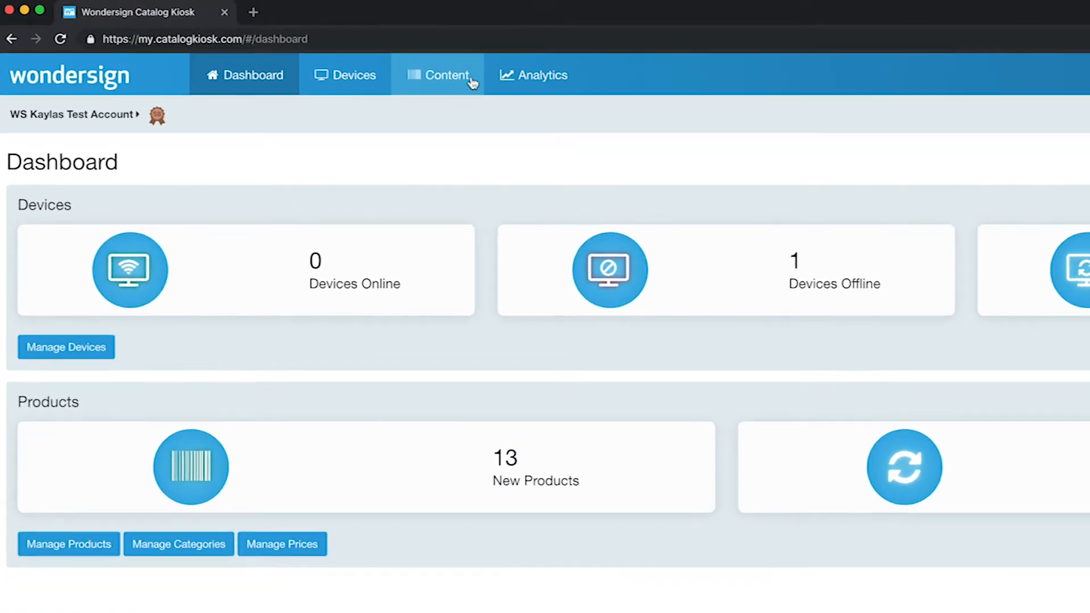
# - Open the Account Default everyday normal prices and start editing the base rules
pyautogui.click(471, 82)
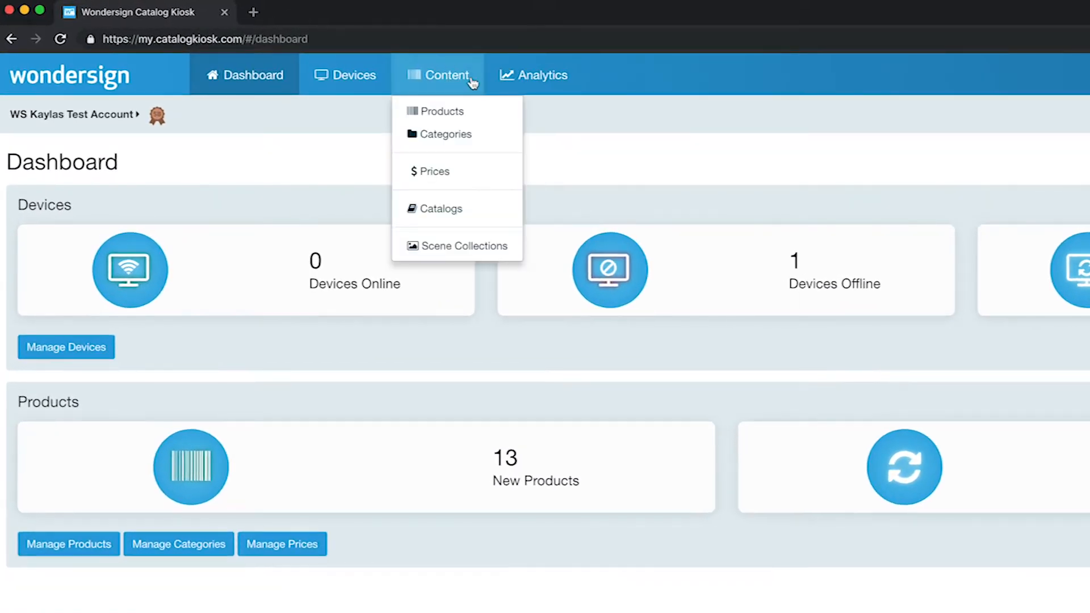
pyautogui.click(480, 178)
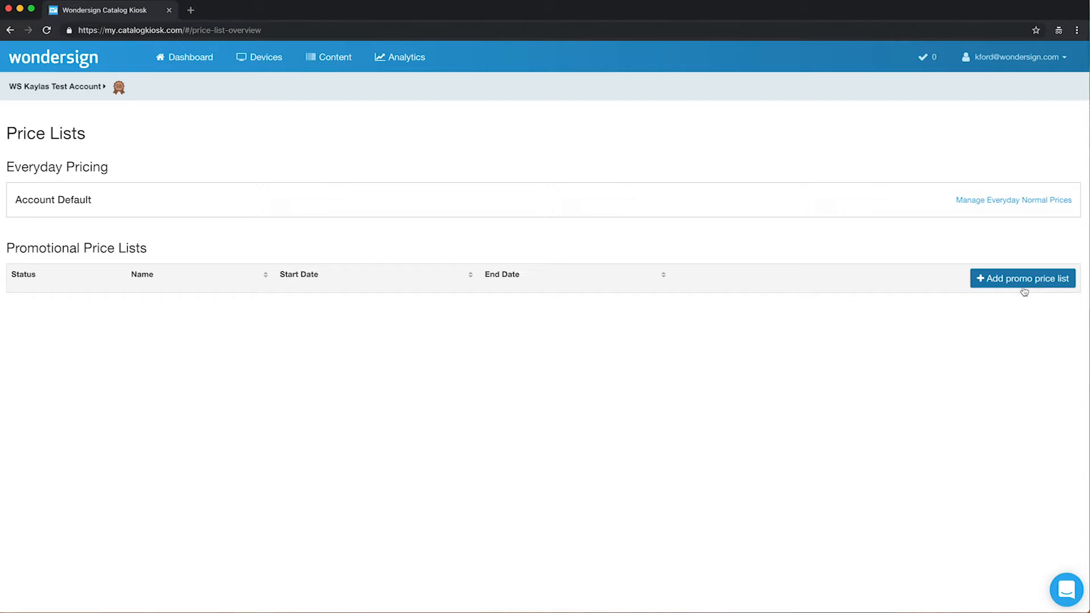
pyautogui.click(1014, 201)
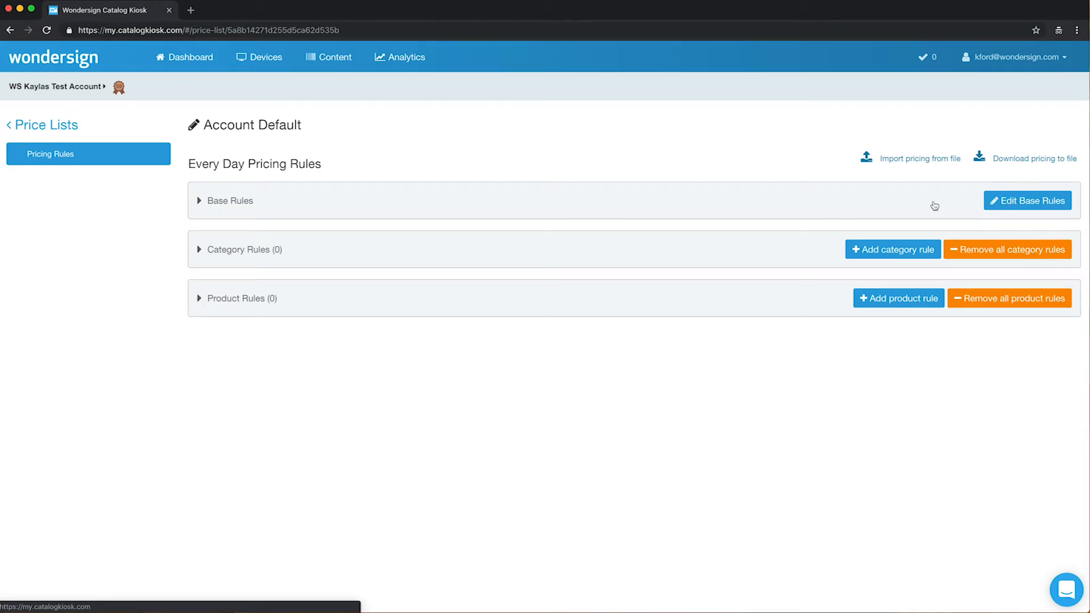
pyautogui.click(1028, 210)
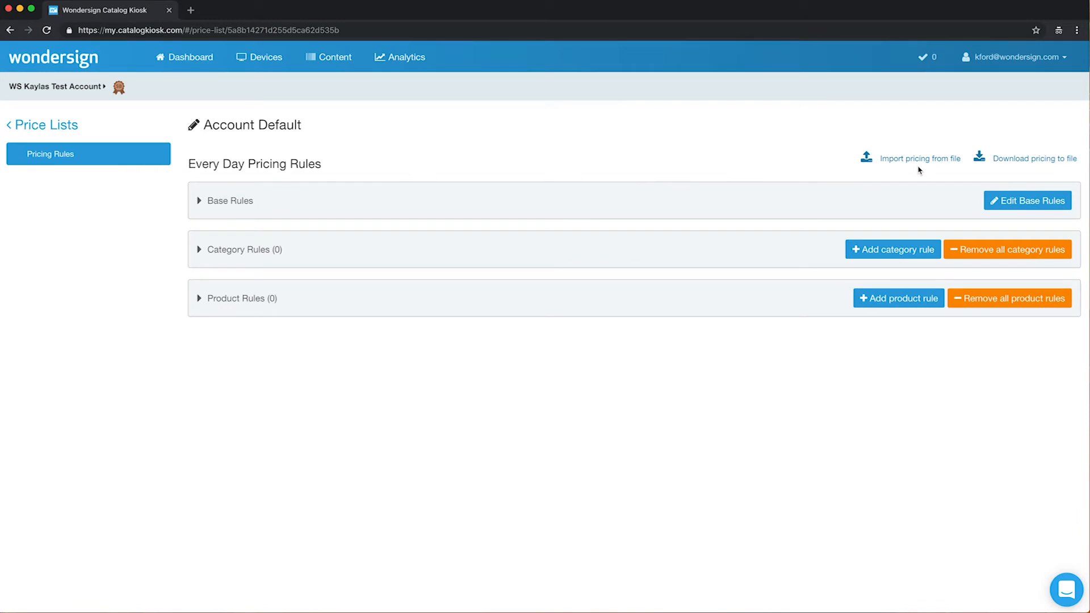
pyautogui.click(1025, 209)
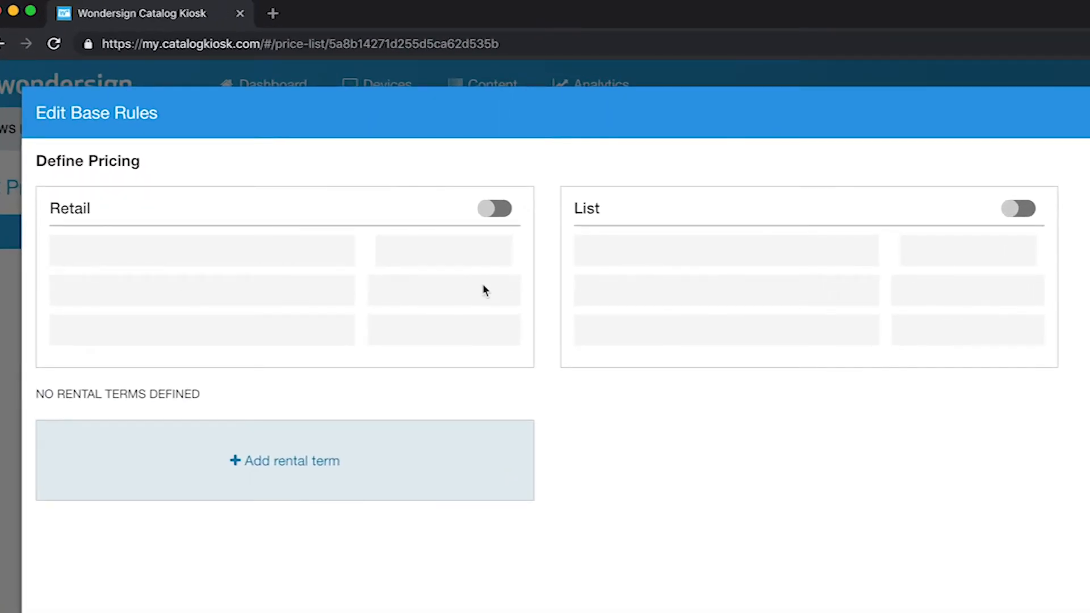
# - Enable retail and list pricing in the base rules, using a cost-based Multiplier of 2.5 for retail
pyautogui.click(487, 210)
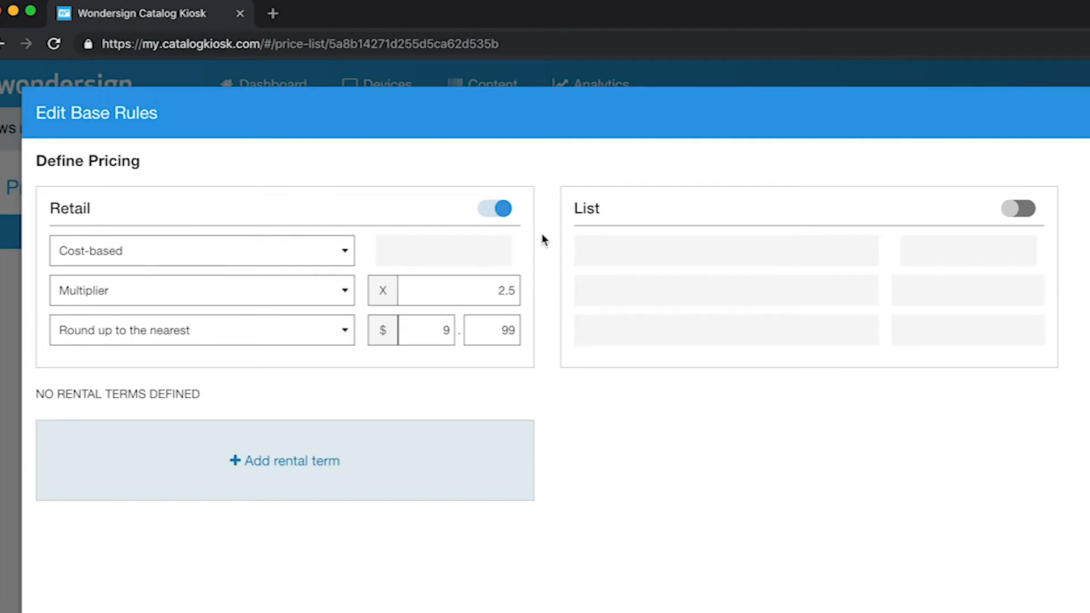
pyautogui.click(1013, 211)
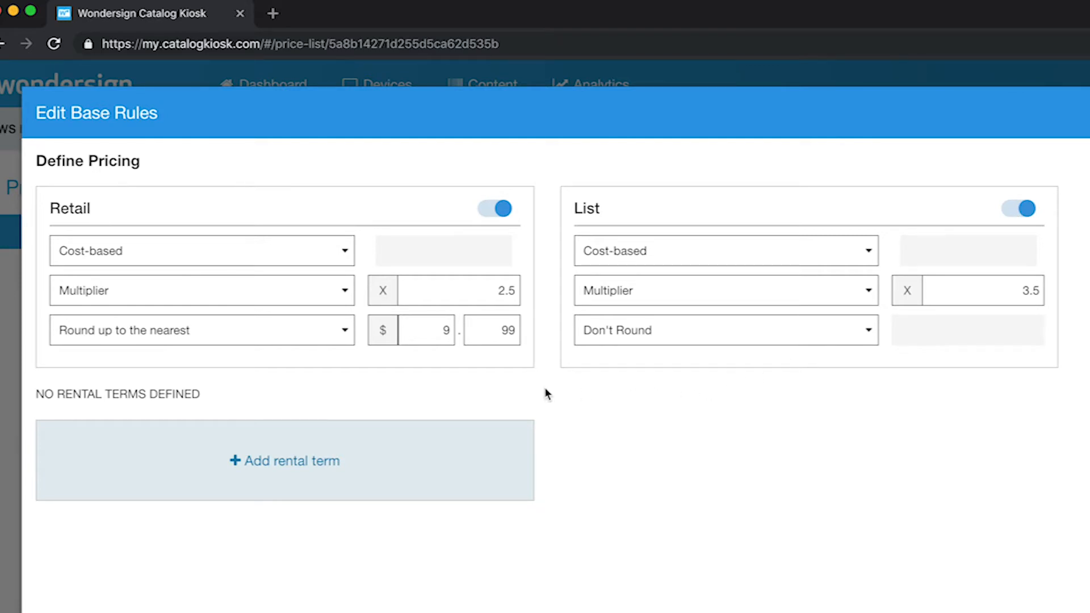
pyautogui.click(339, 288)
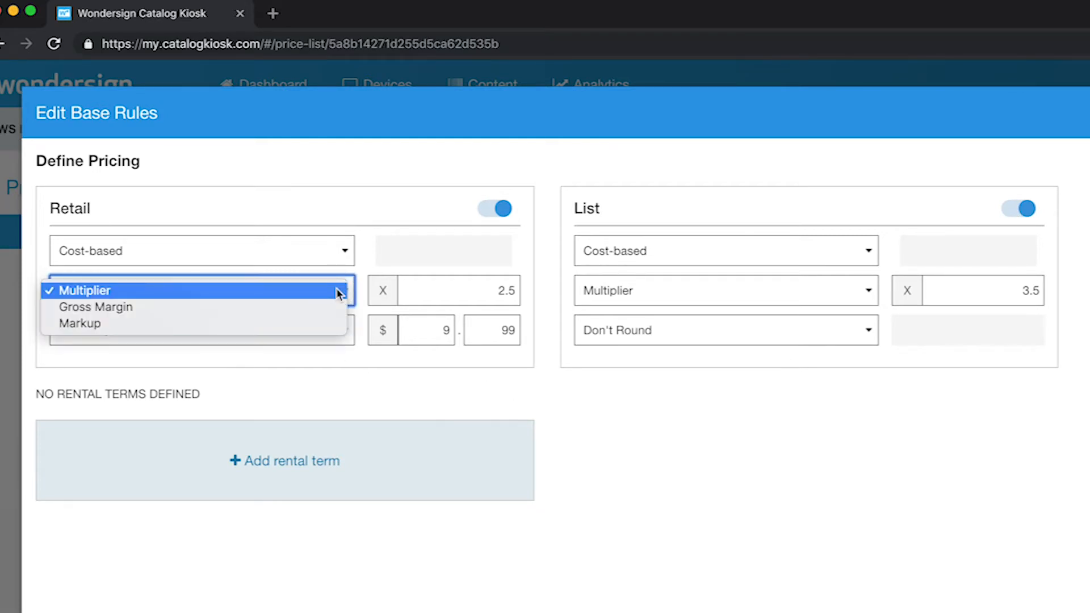
pyautogui.click(339, 290)
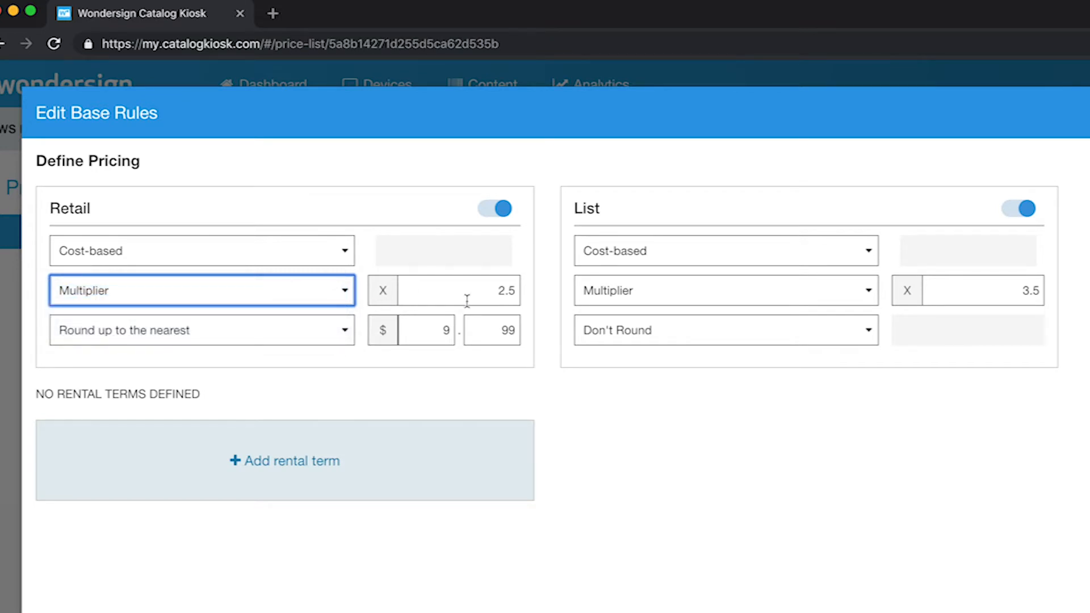
pyautogui.click(516, 293)
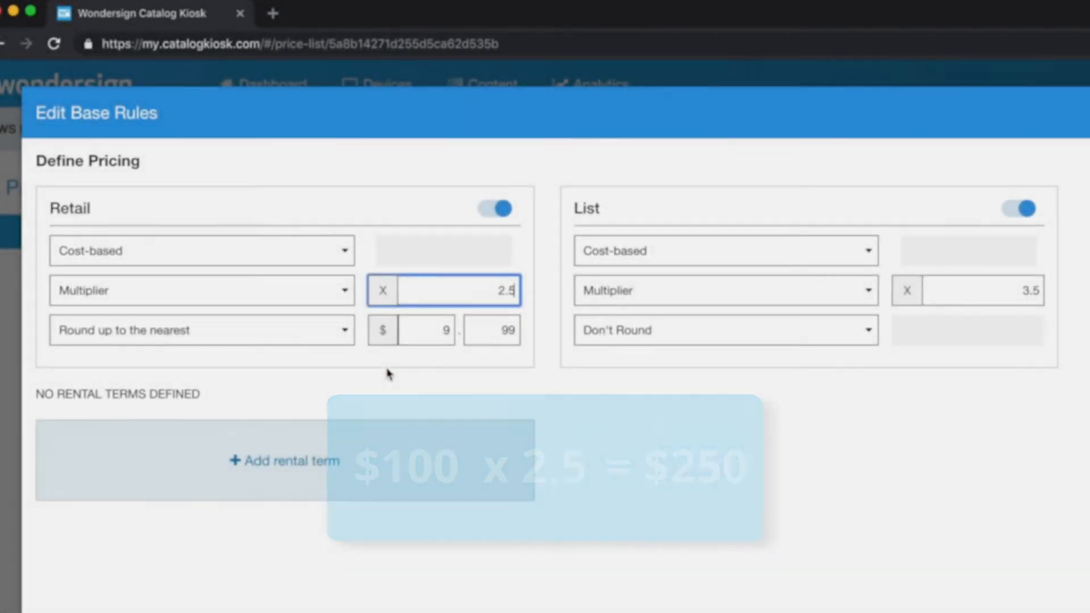
# - Use Round up to the nearest $9.99 as the rounding for the base retail price
pyautogui.click(352, 336)
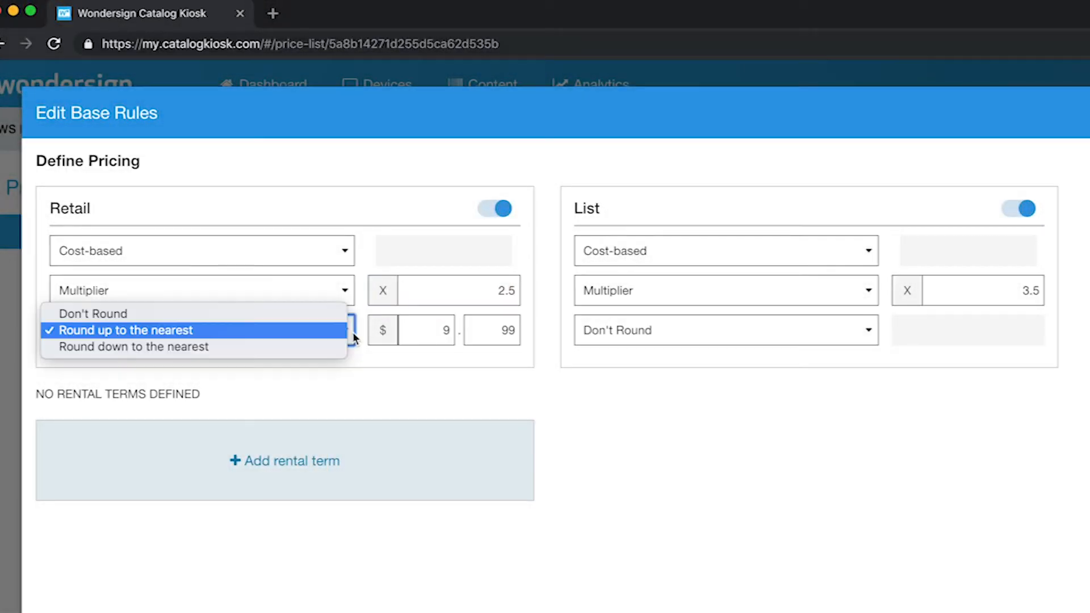
pyautogui.click(316, 340)
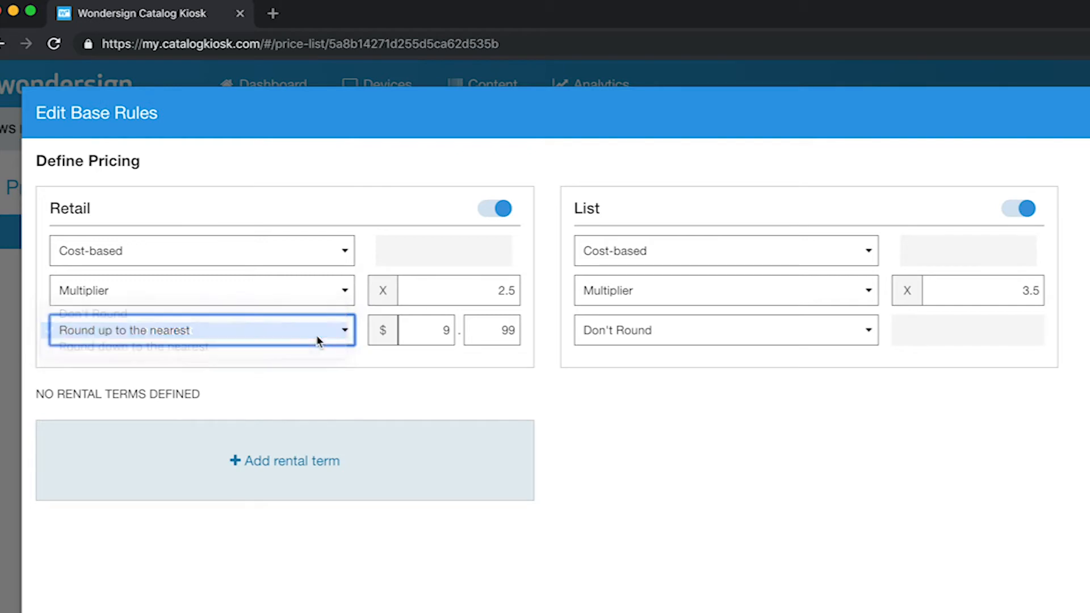
pyautogui.click(451, 337)
pyautogui.click(516, 332)
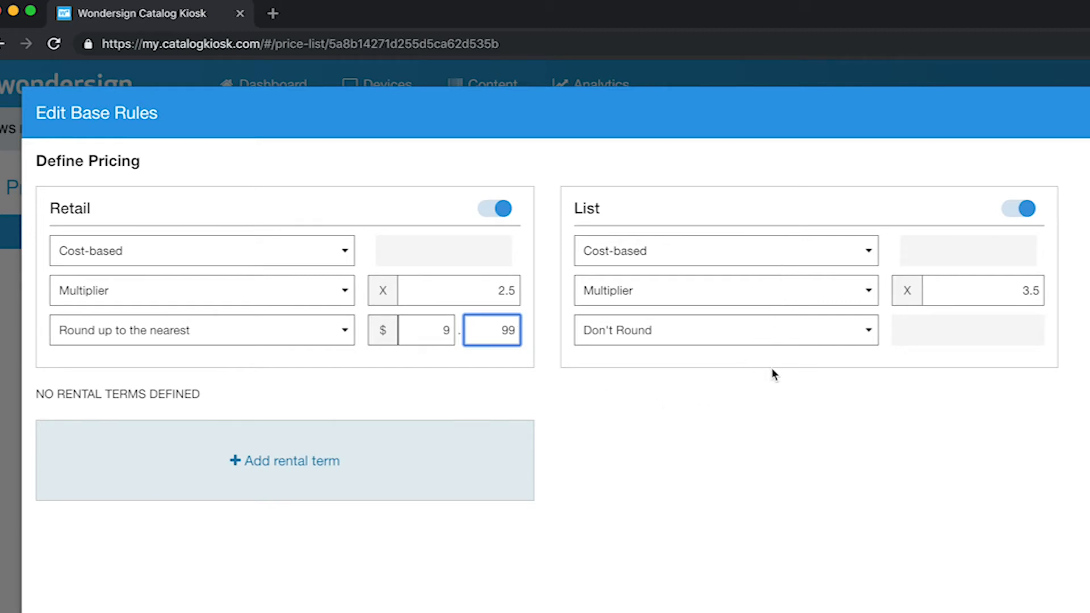
# - Keep Multiplier as the calculation method for the base list price and save the base rules
pyautogui.click(868, 288)
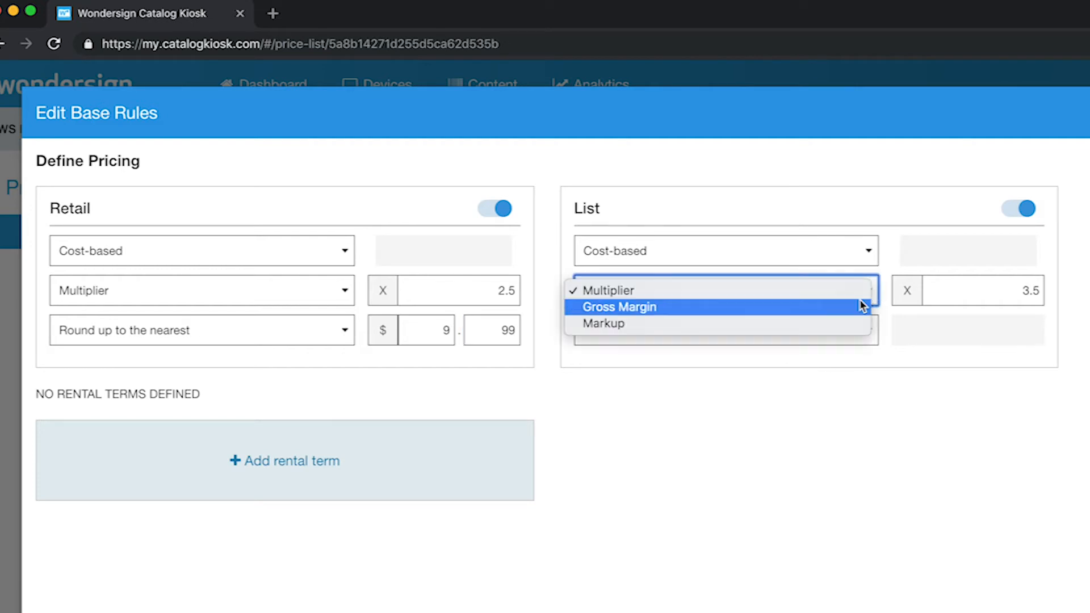
pyautogui.click(873, 406)
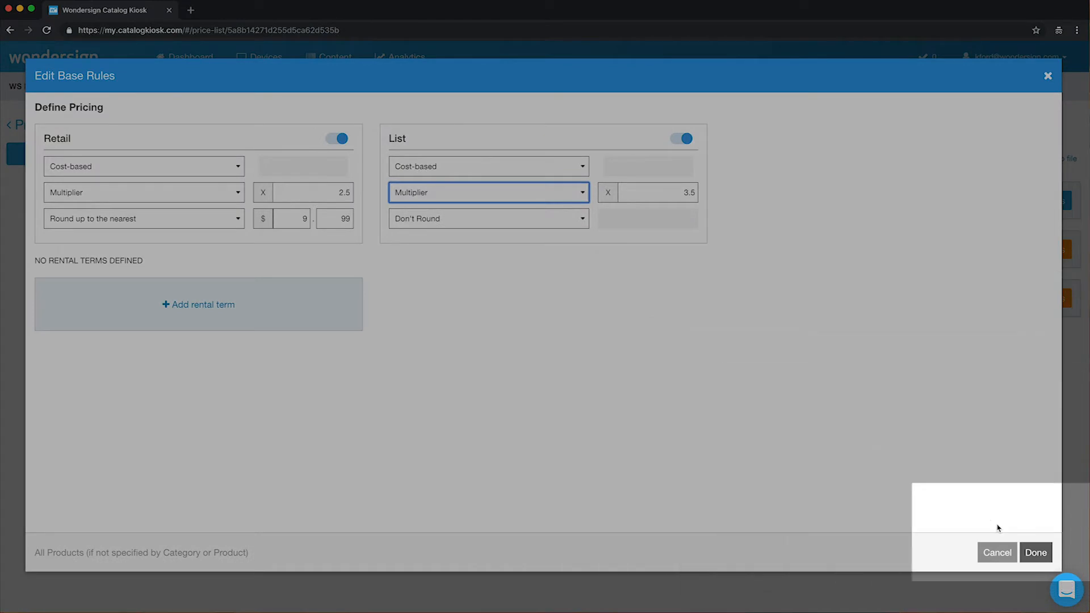
pyautogui.click(1035, 553)
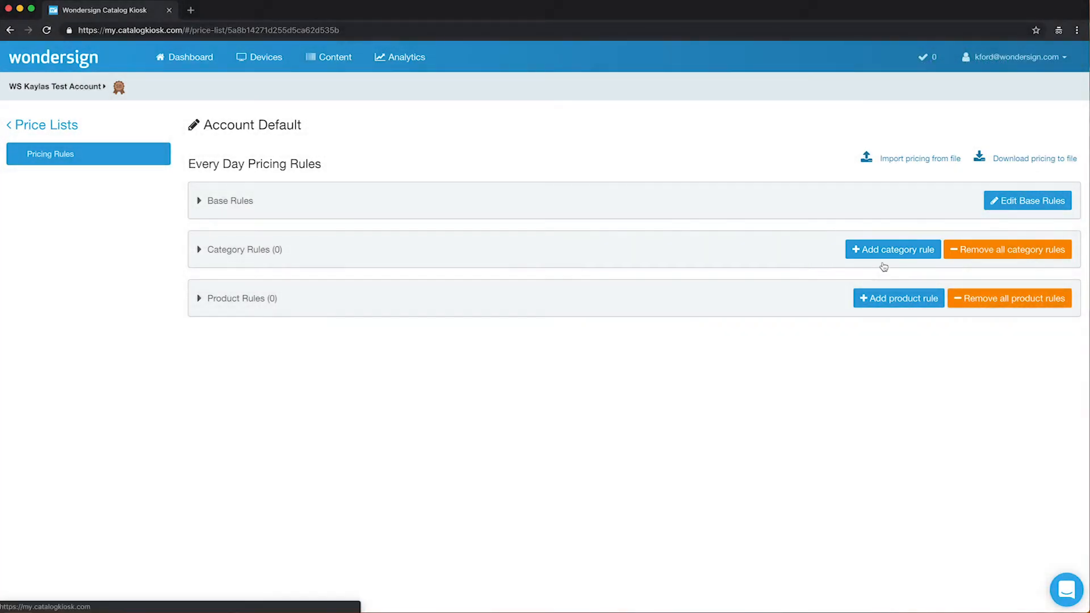
# - Start a new category rule and select the Home Office category under Furniture
pyautogui.click(889, 260)
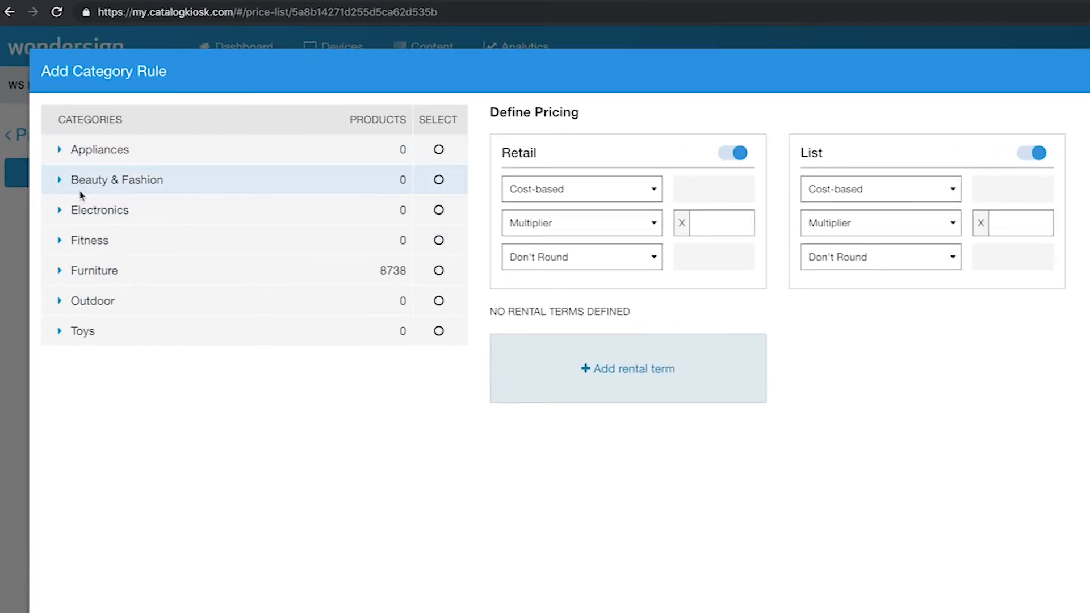
pyautogui.click(59, 271)
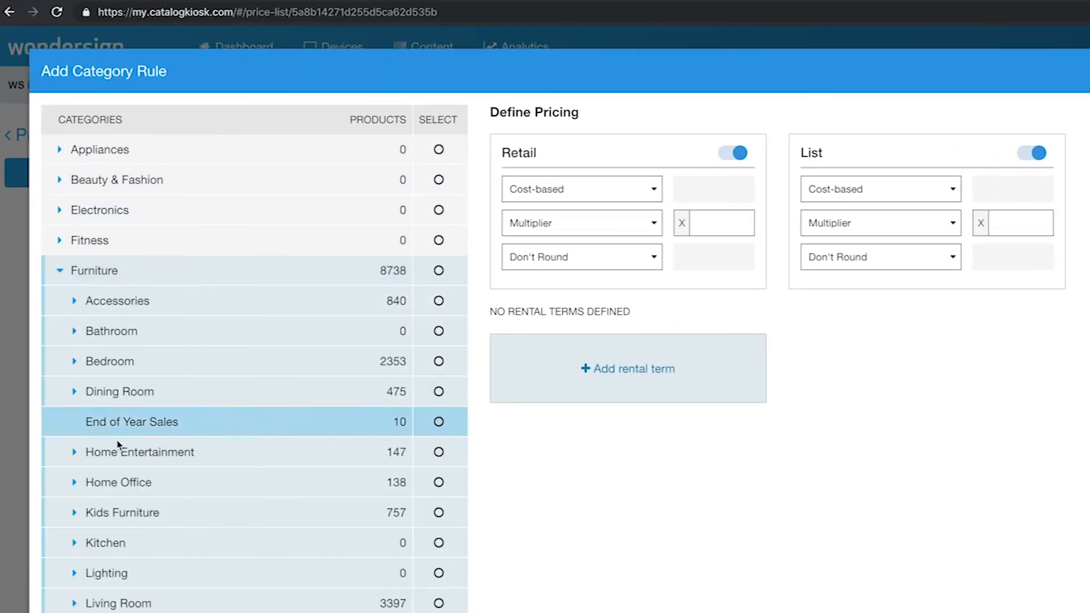
pyautogui.click(438, 482)
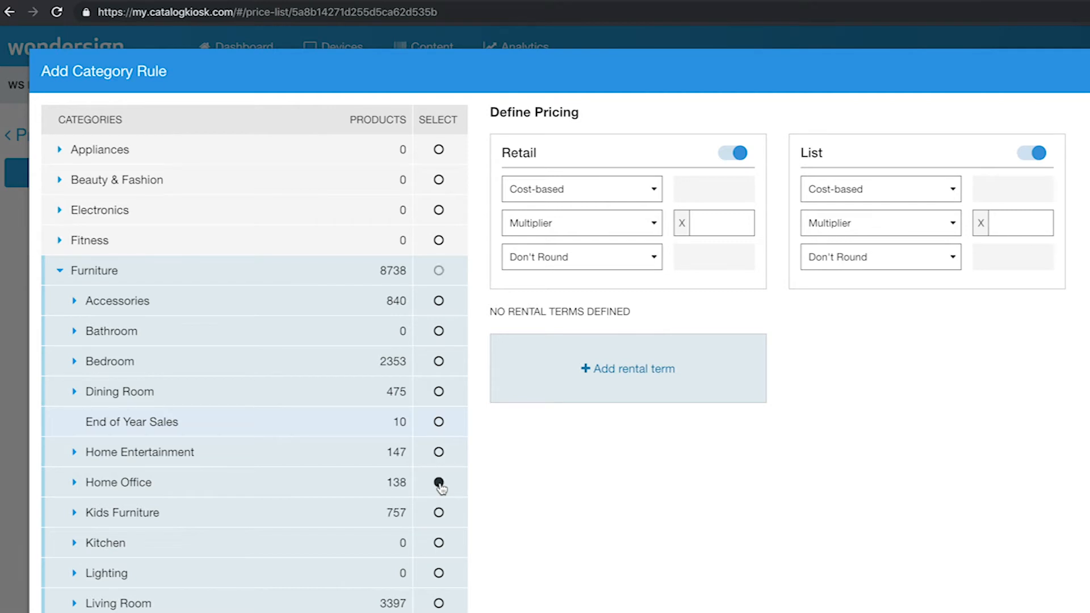
# - Set the category rule's retail price to a cost Multiplier of 2.5, rounded up to the nearest $9.99
pyautogui.click(590, 221)
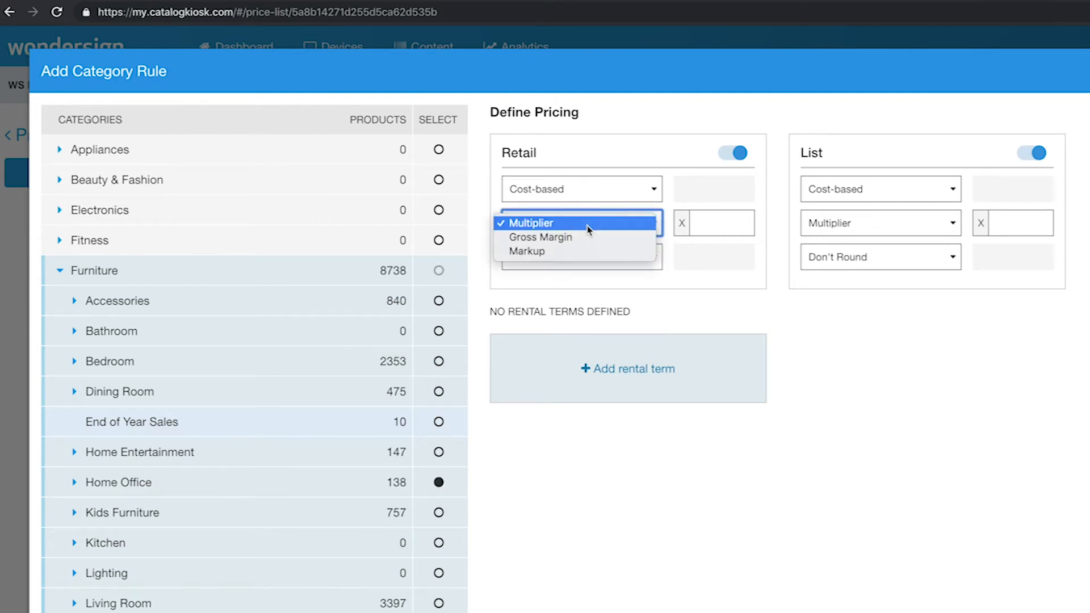
pyautogui.click(740, 224)
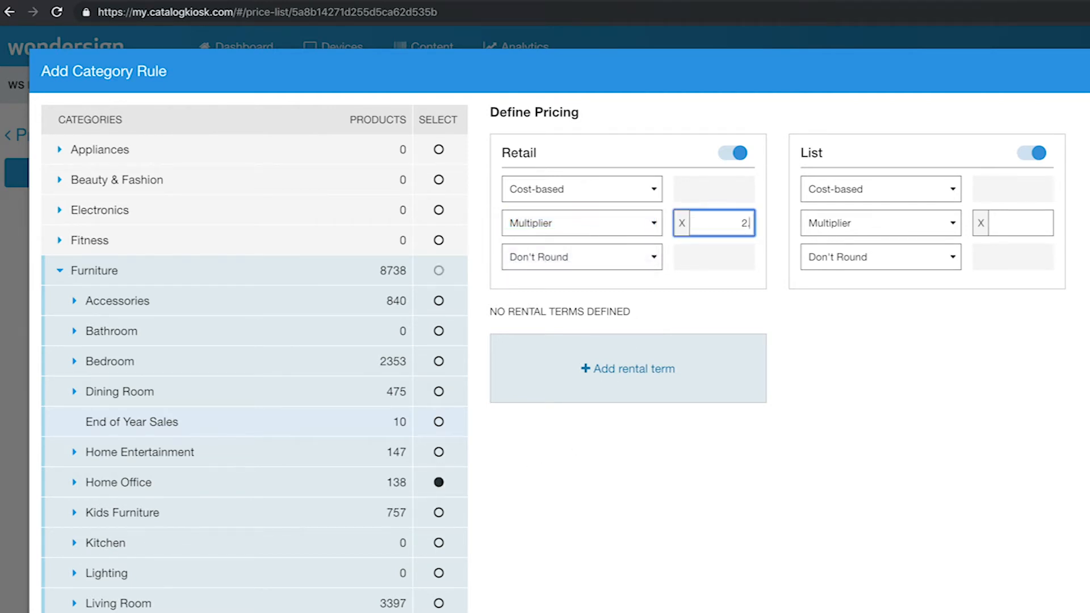
pyautogui.click(655, 258)
pyautogui.click(652, 269)
pyautogui.click(712, 258)
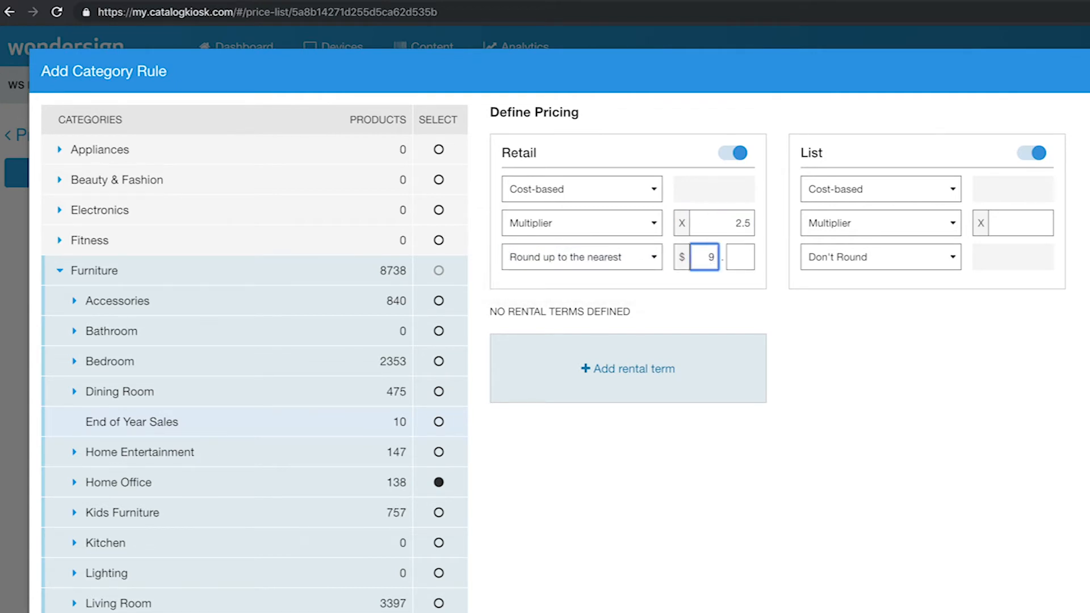
pyautogui.click(748, 259)
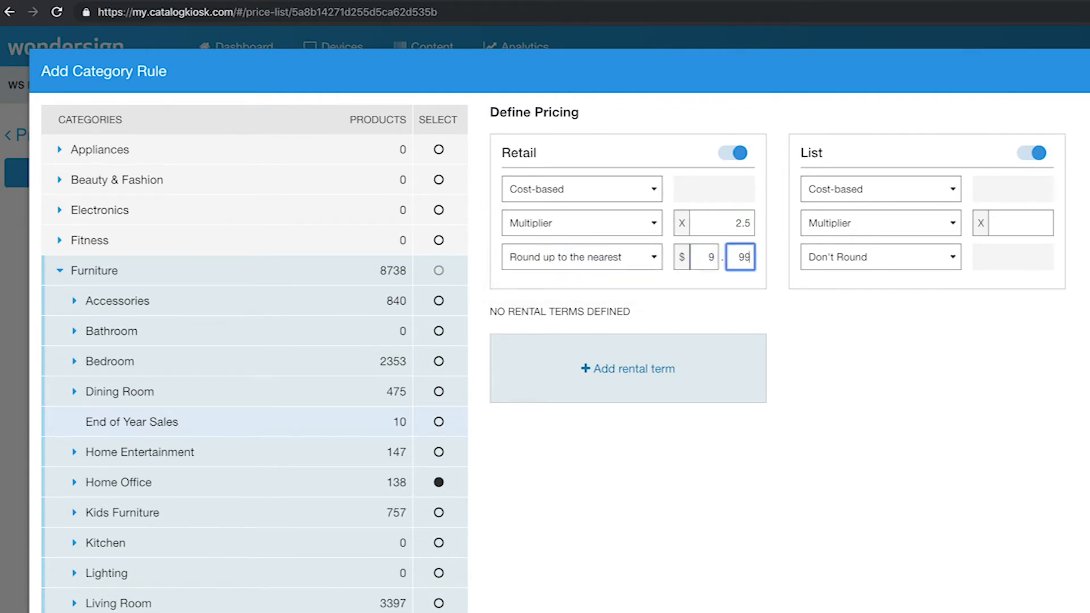
# - Set the category rule's list price multiplier to 3.5 and save the rule
pyautogui.click(1003, 227)
pyautogui.write('3.5')
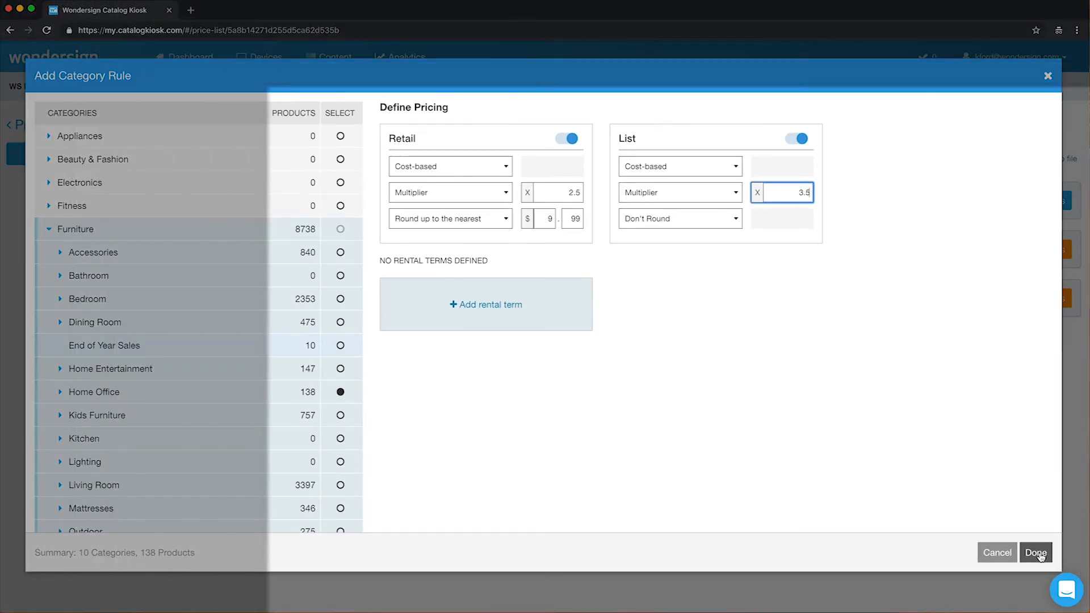
pyautogui.click(1035, 552)
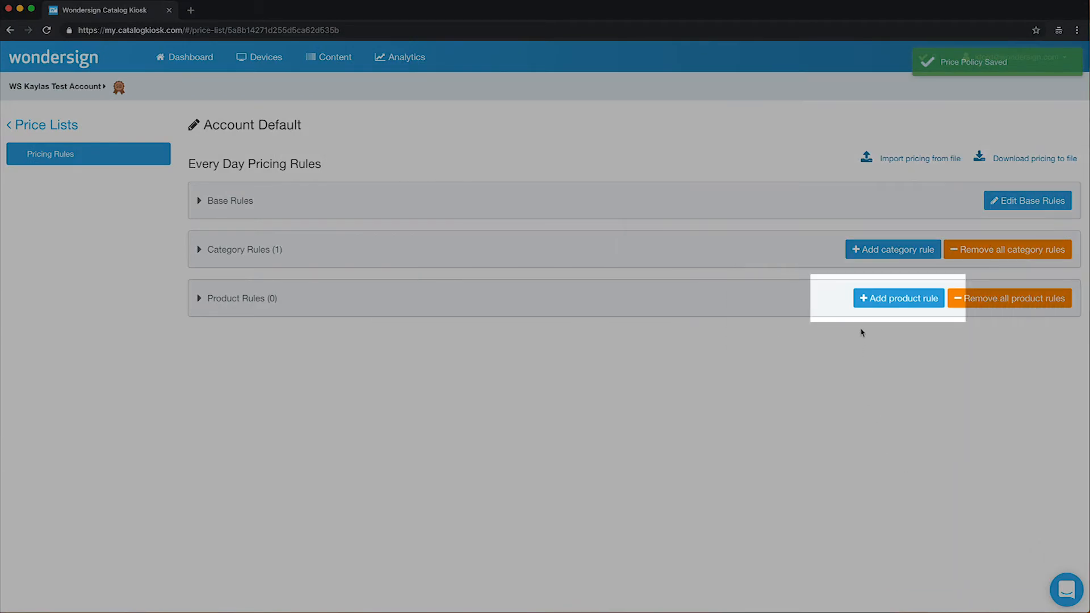
# - Start a new product rule and display the products whose SKU matches B37
pyautogui.click(889, 301)
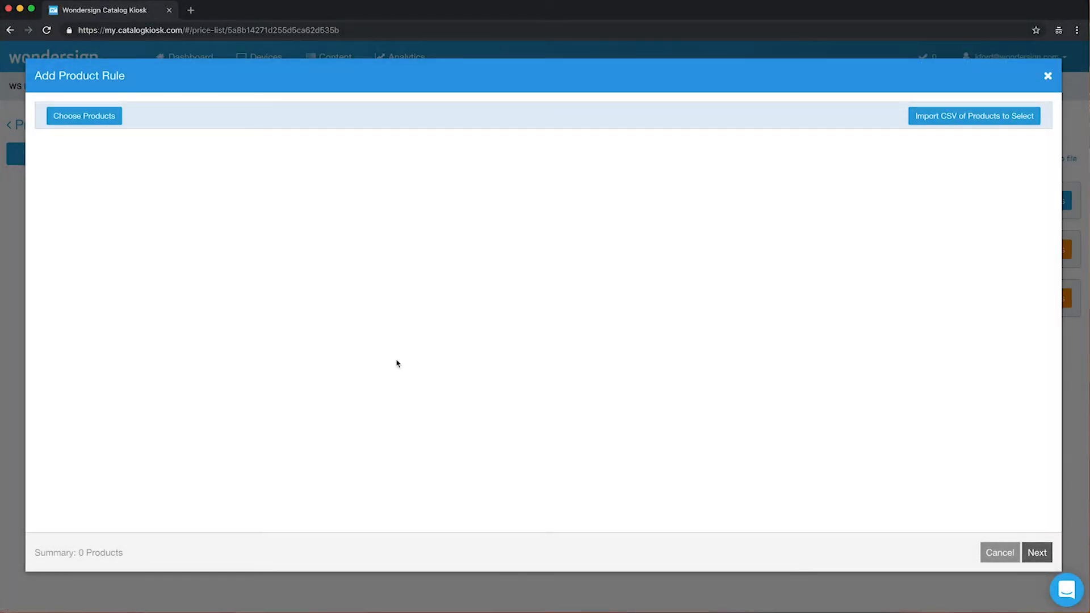
pyautogui.click(90, 121)
pyautogui.click(113, 121)
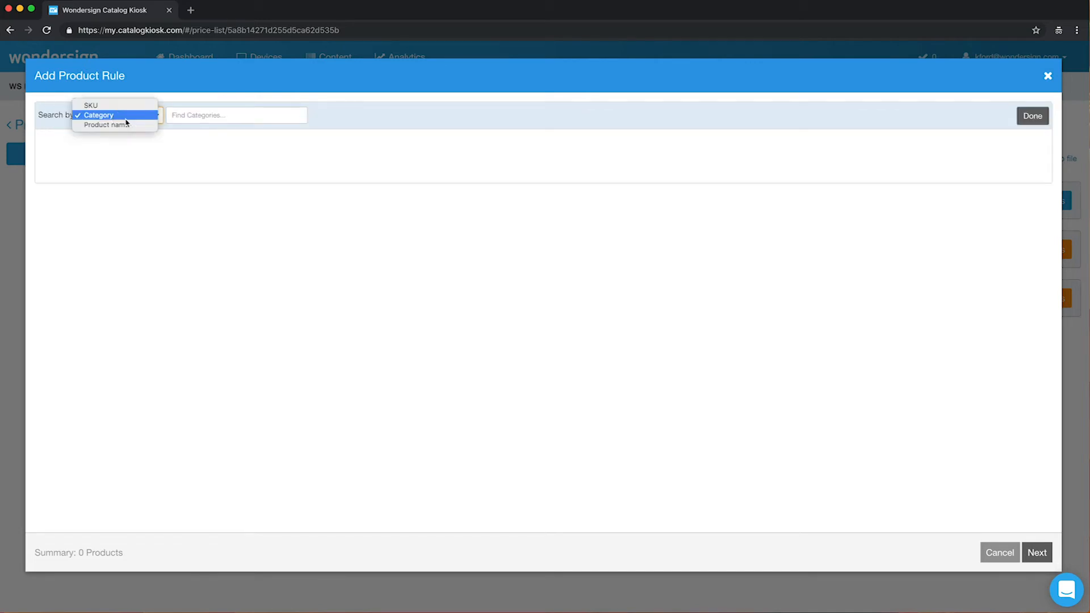
pyautogui.click(127, 104)
pyautogui.click(197, 116)
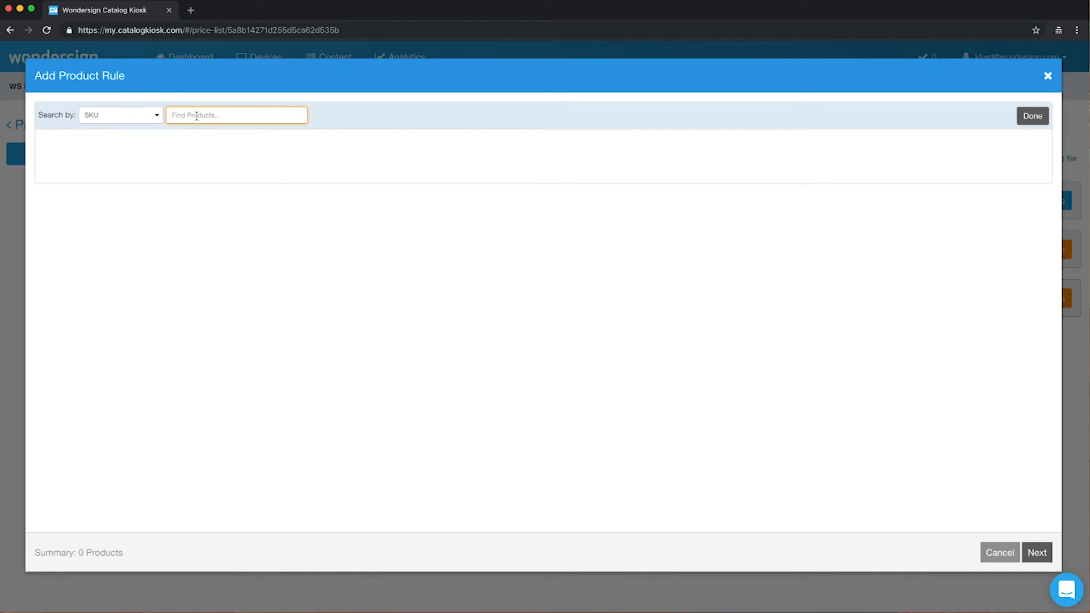
pyautogui.write('B37')
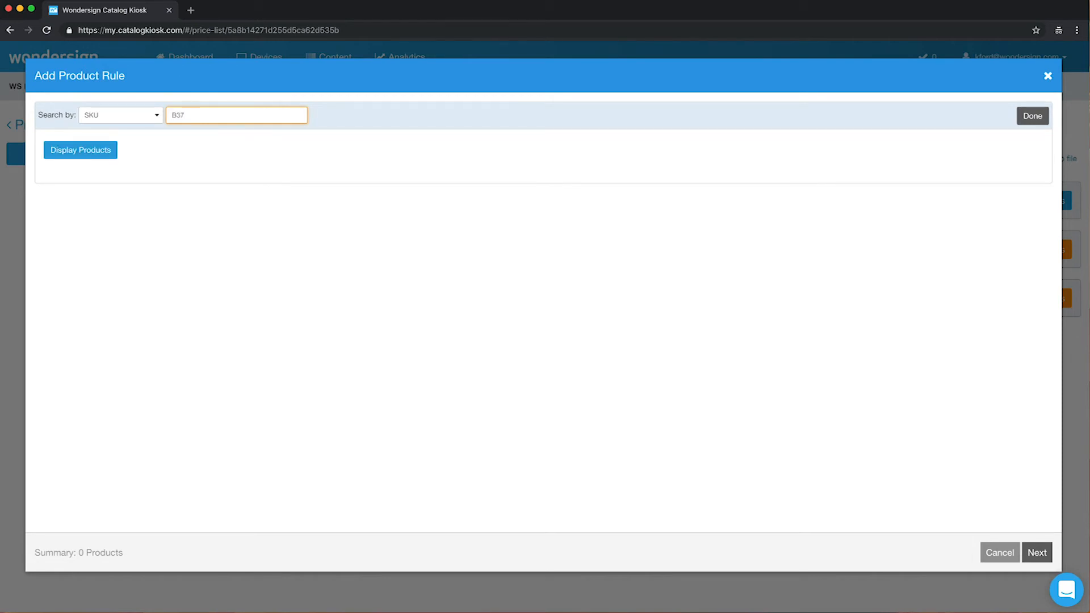
pyautogui.click(93, 153)
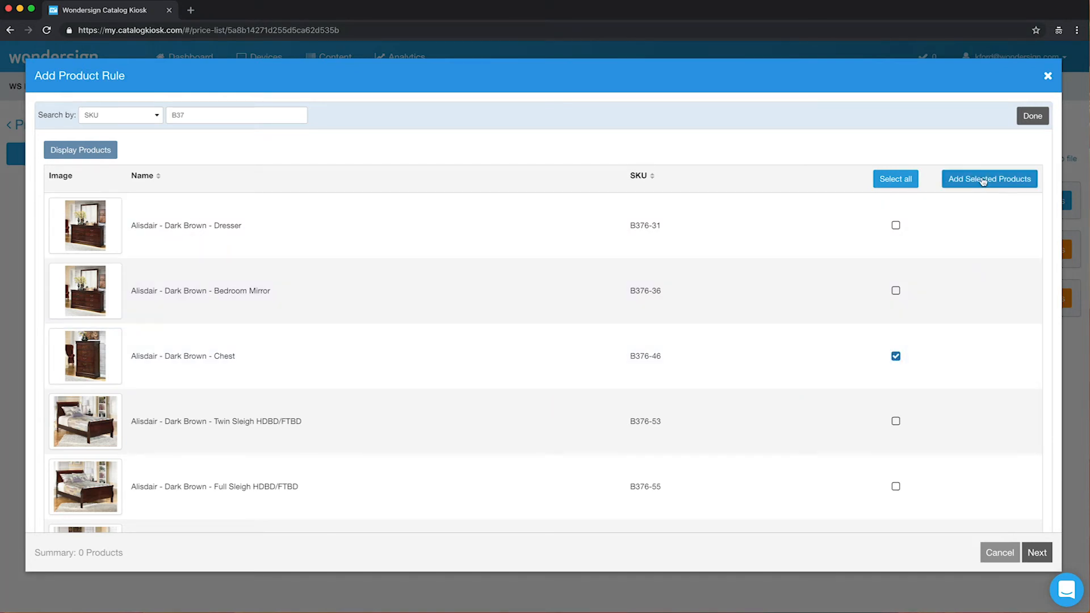
# - Add the Alisdair Dark Brown Chest, SKU B376-46, to the product rule, select it and continue to the pricing definition
pyautogui.click(983, 179)
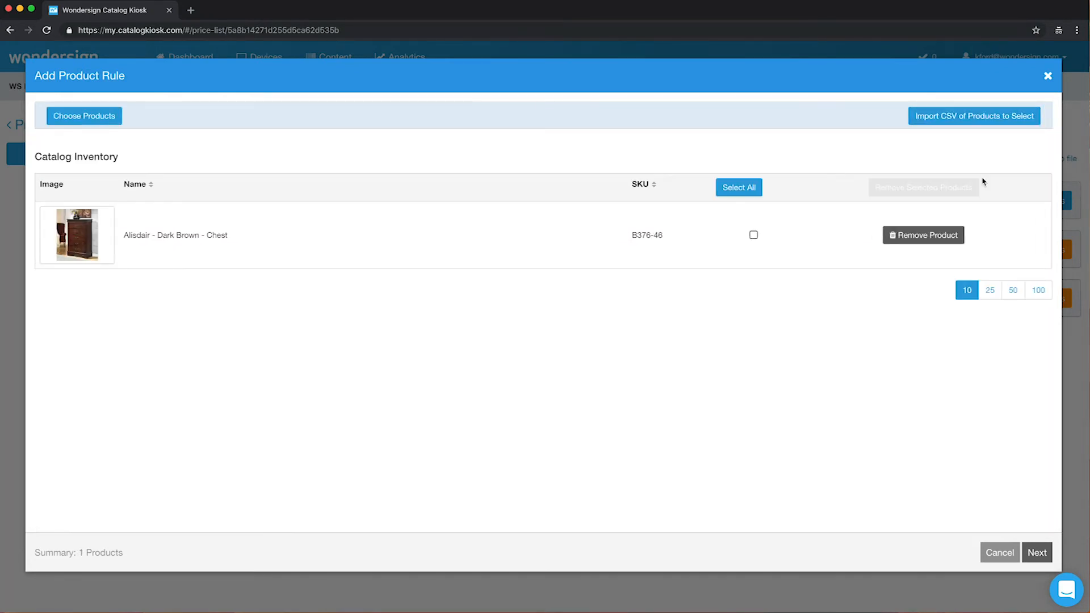
pyautogui.click(753, 235)
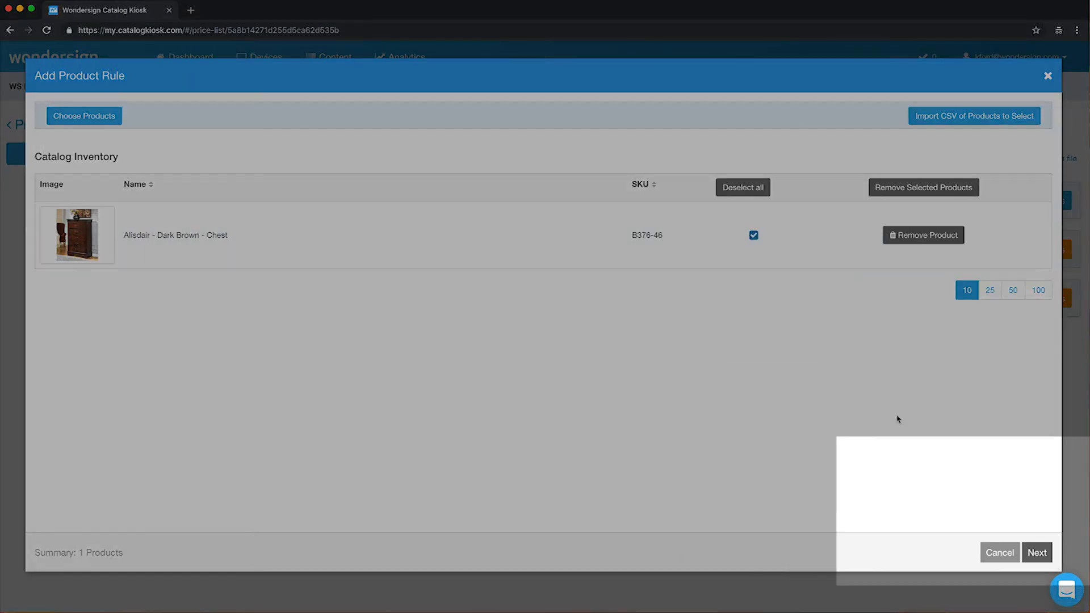
pyautogui.click(1040, 553)
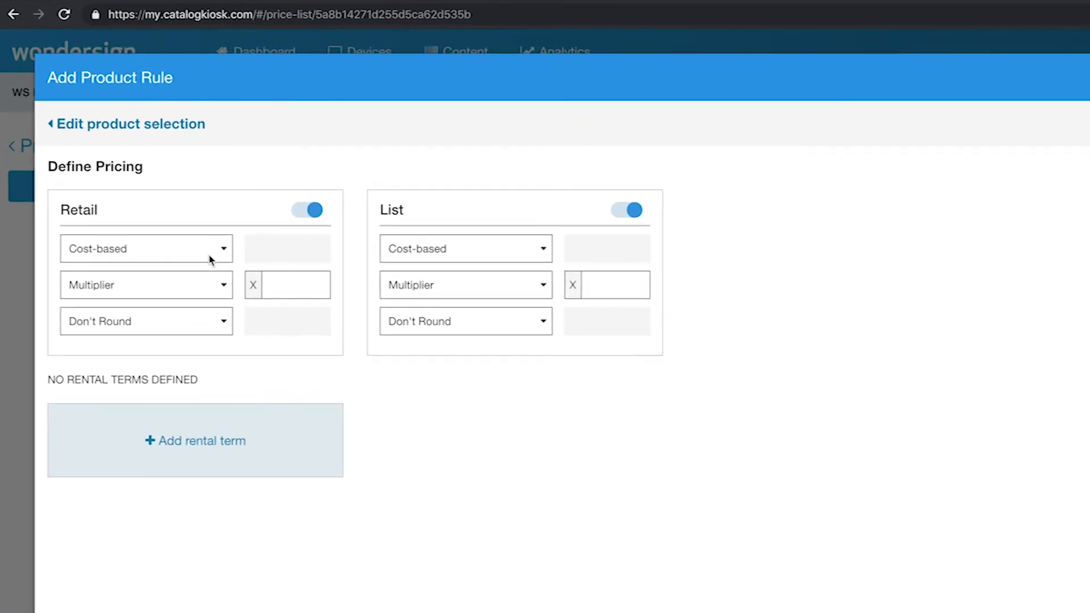
# - Set the product rule's retail price to a Fixed Price of $599.99
pyautogui.click(222, 255)
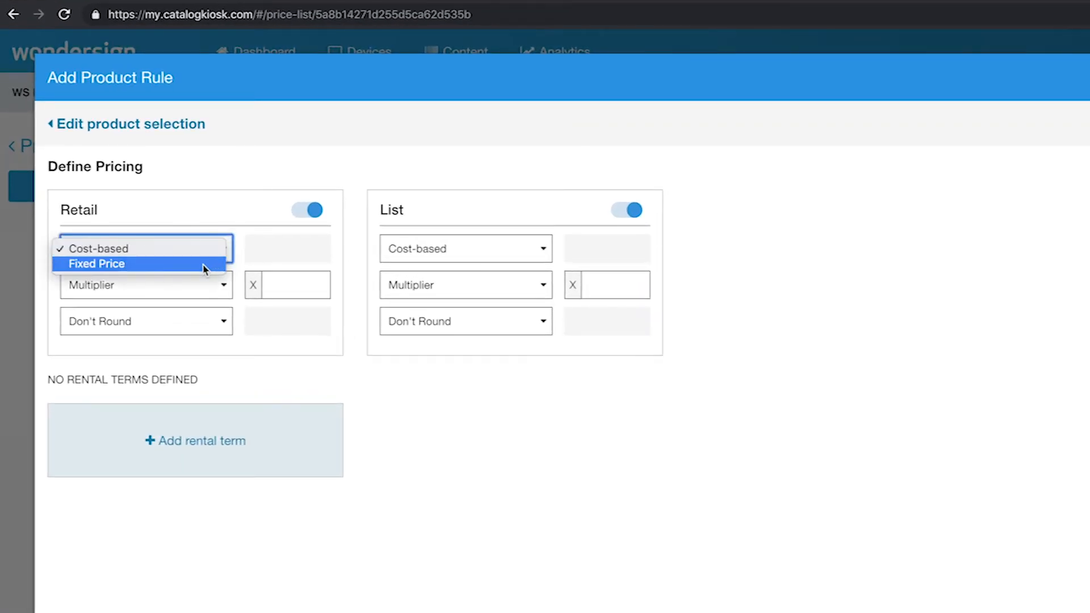
pyautogui.click(202, 263)
pyautogui.click(300, 251)
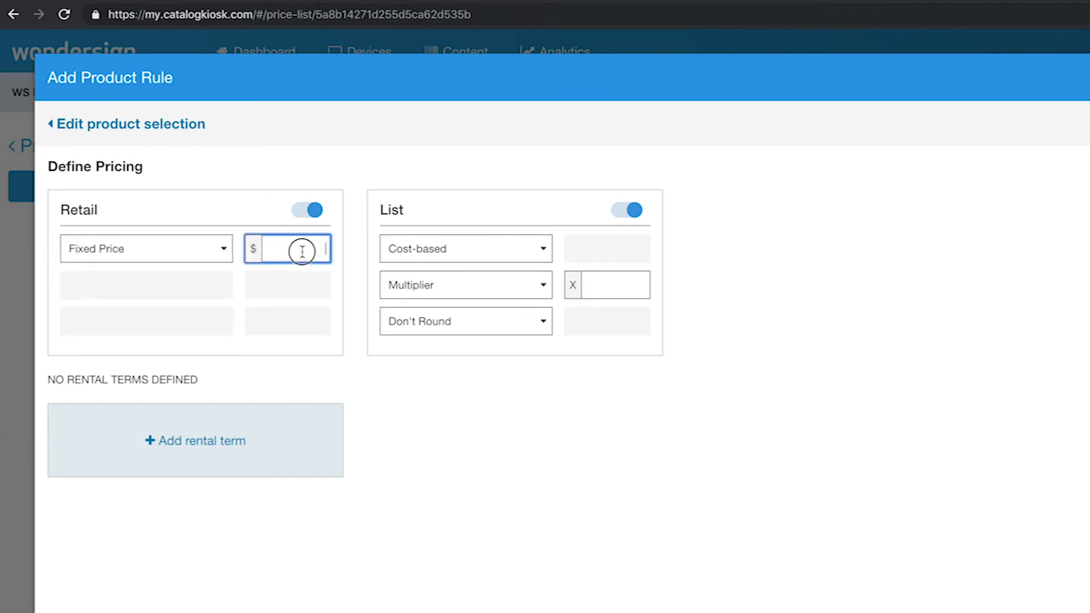
pyautogui.write('599.99')
# - Set the product rule's list price to a Fixed Price of $699.99 and save the rule
pyautogui.click(461, 254)
pyautogui.click(477, 264)
pyautogui.click(630, 247)
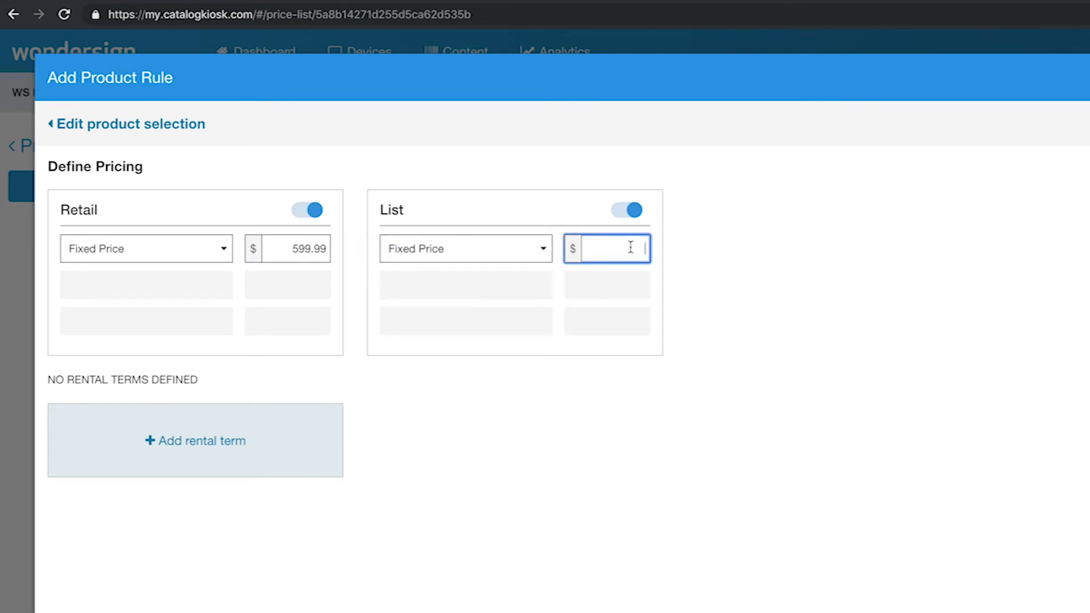
pyautogui.write('699.99')
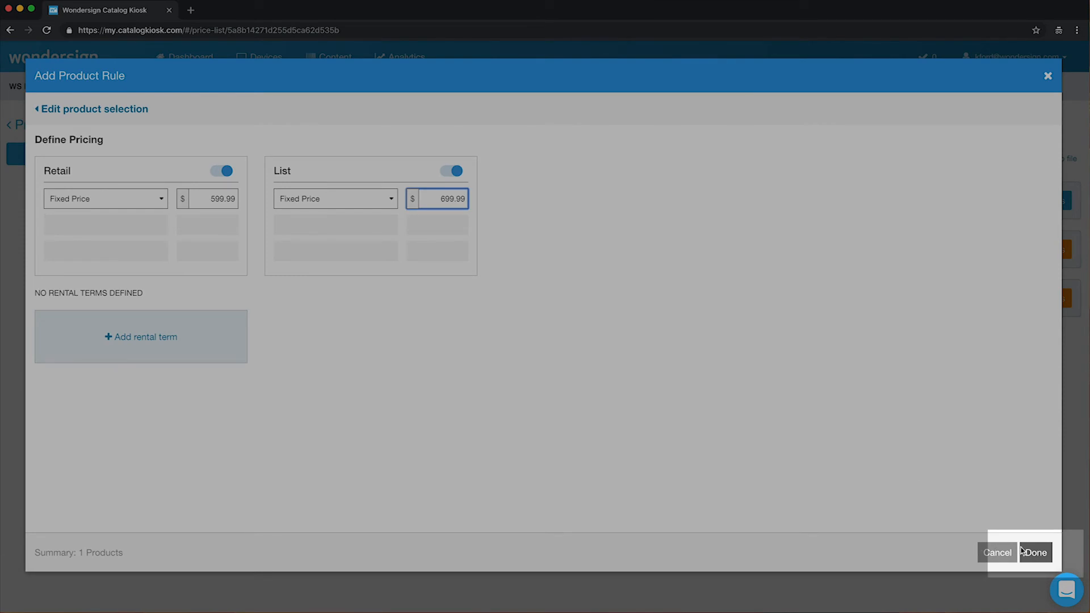
pyautogui.click(1033, 553)
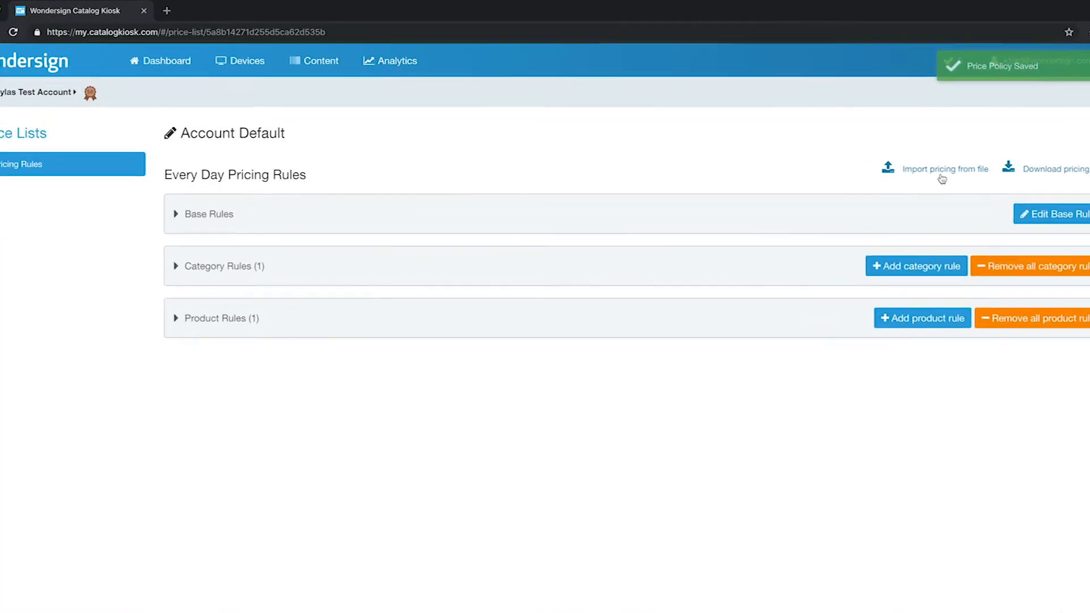
# - Start a price import and upload My Pricing File.csv from the Desktop as a CSV with a header row
pyautogui.click(984, 197)
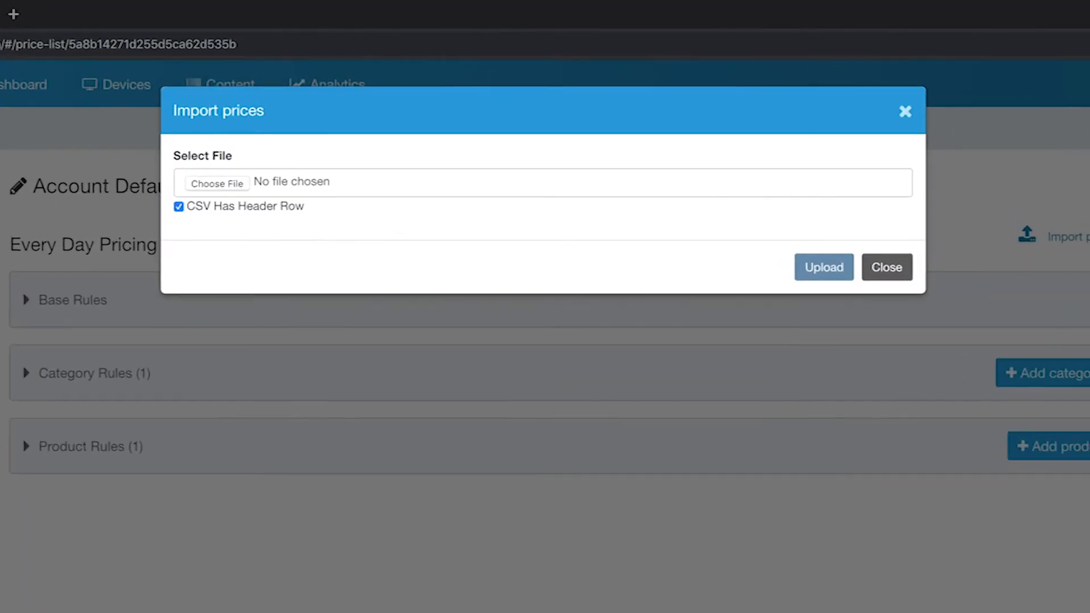
pyautogui.click(237, 185)
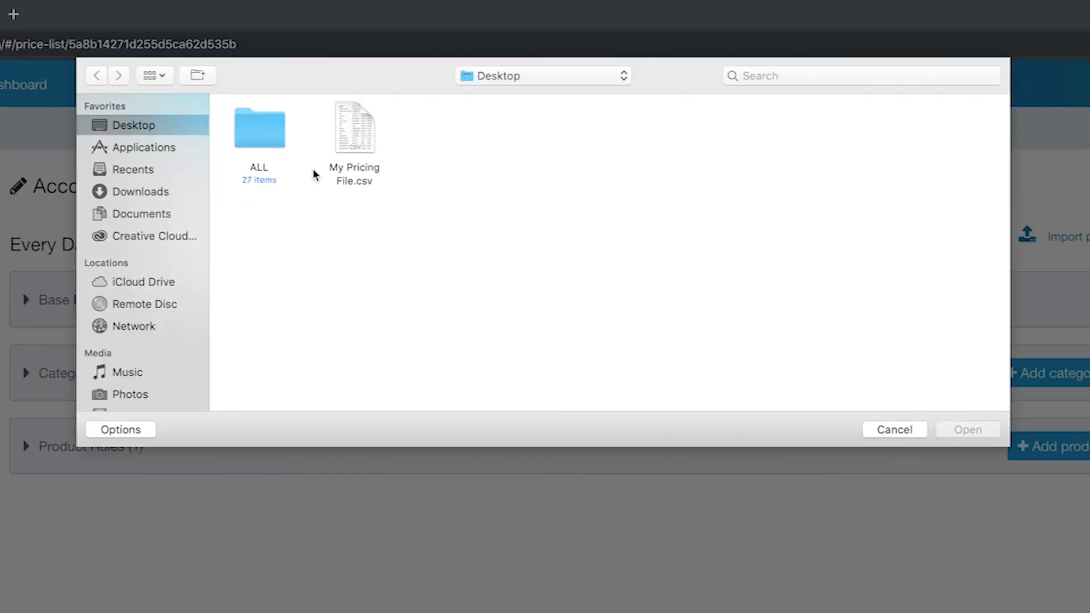
pyautogui.click(360, 171)
pyautogui.click(956, 430)
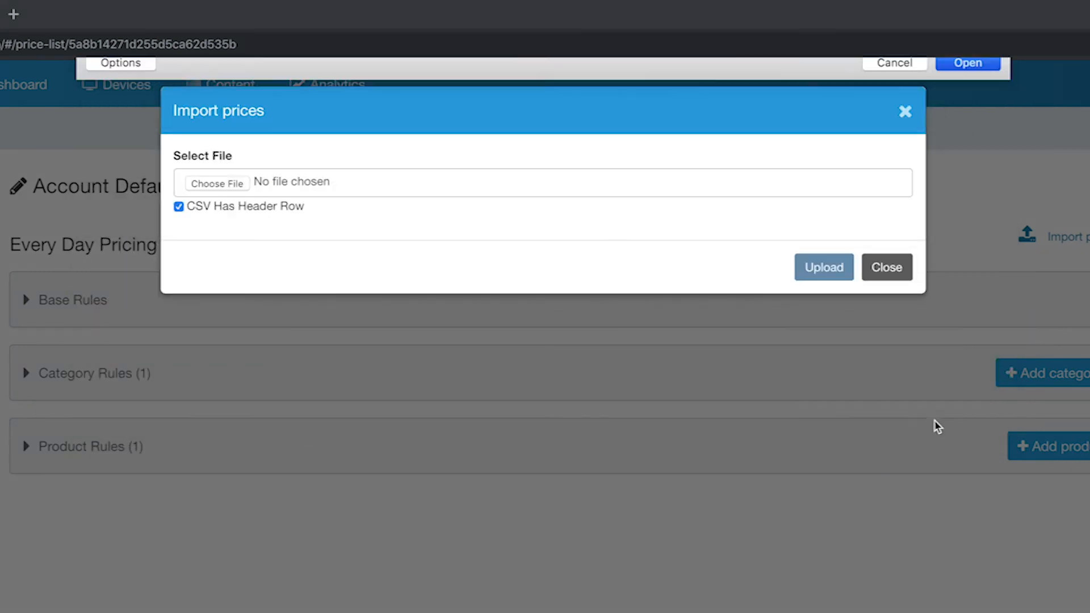
pyautogui.click(852, 279)
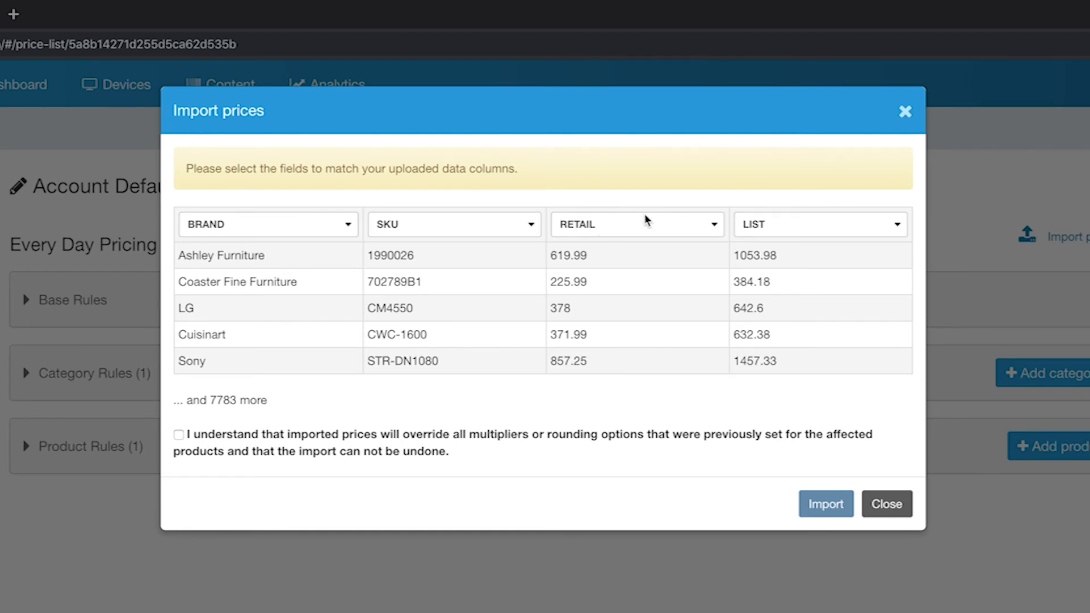
# - Check the field choices for the Brand column, accept that imported prices override previous settings, and import the prices
pyautogui.click(348, 225)
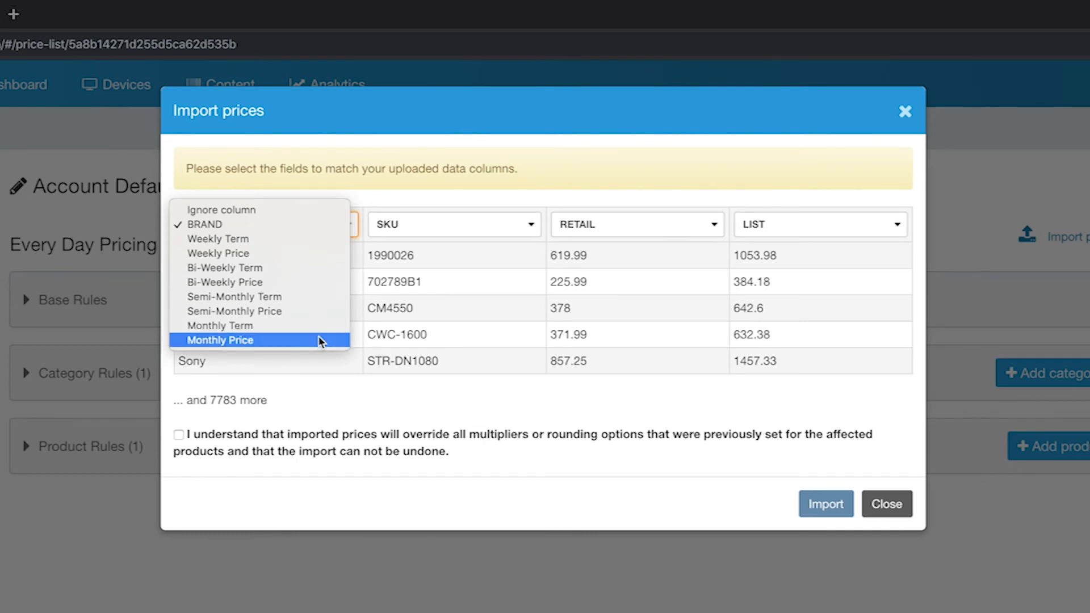
pyautogui.click(387, 198)
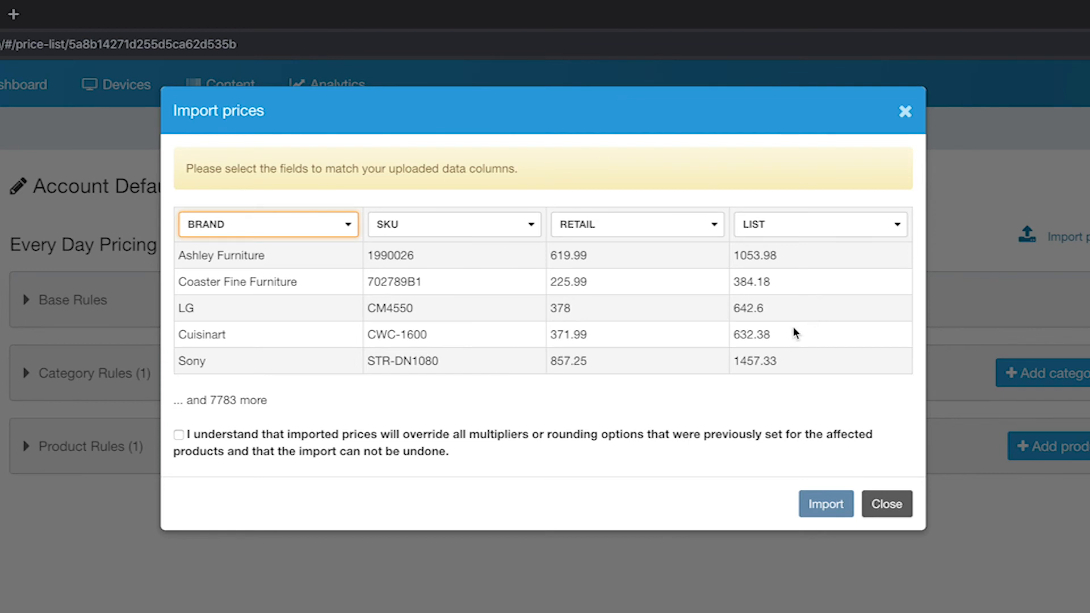
pyautogui.click(180, 436)
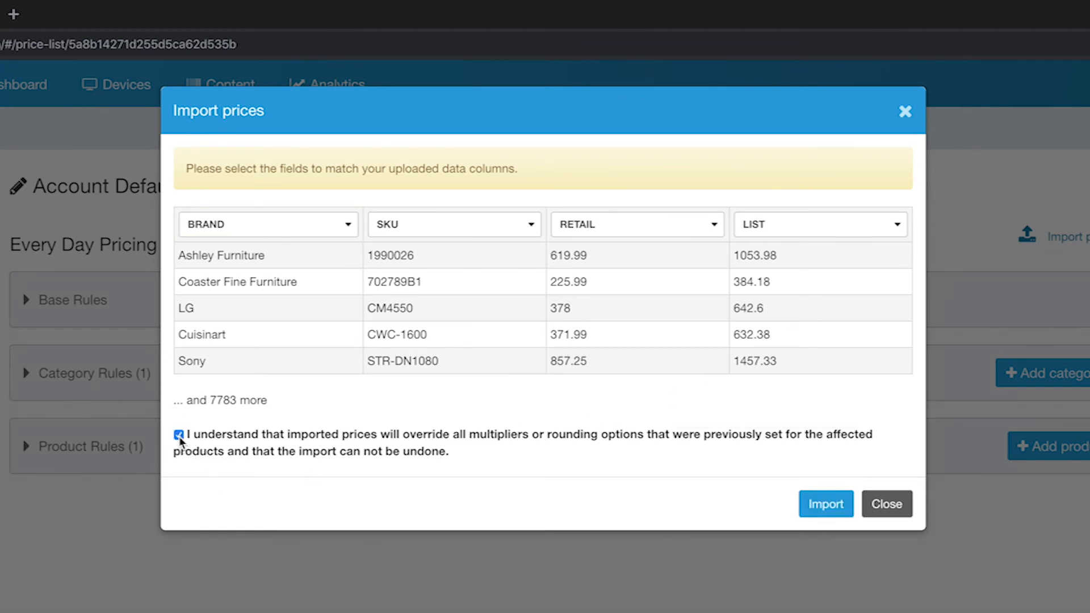
pyautogui.click(838, 505)
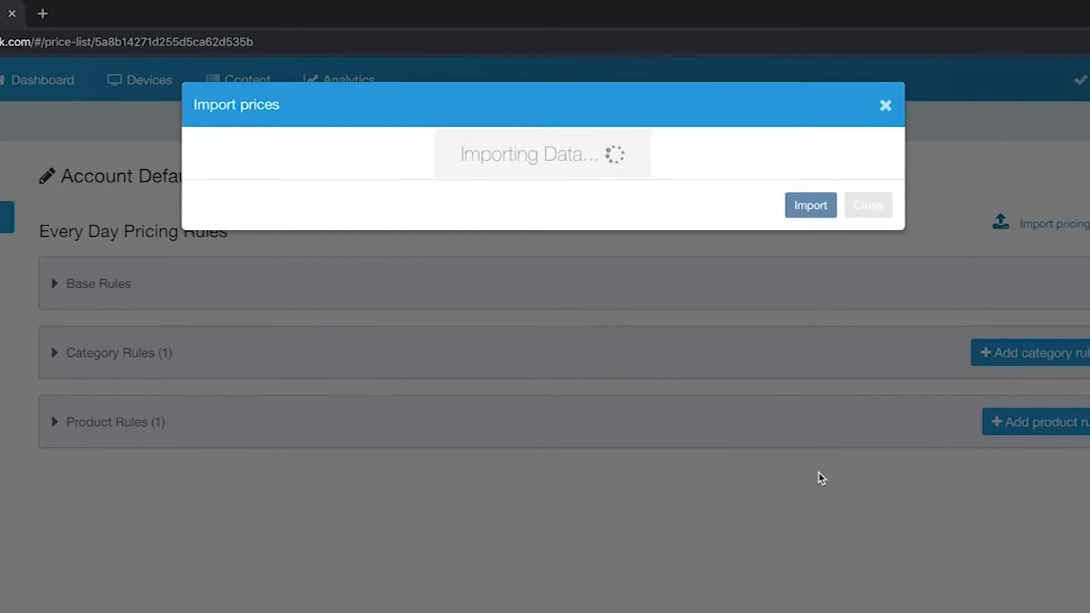
pyautogui.click(859, 242)
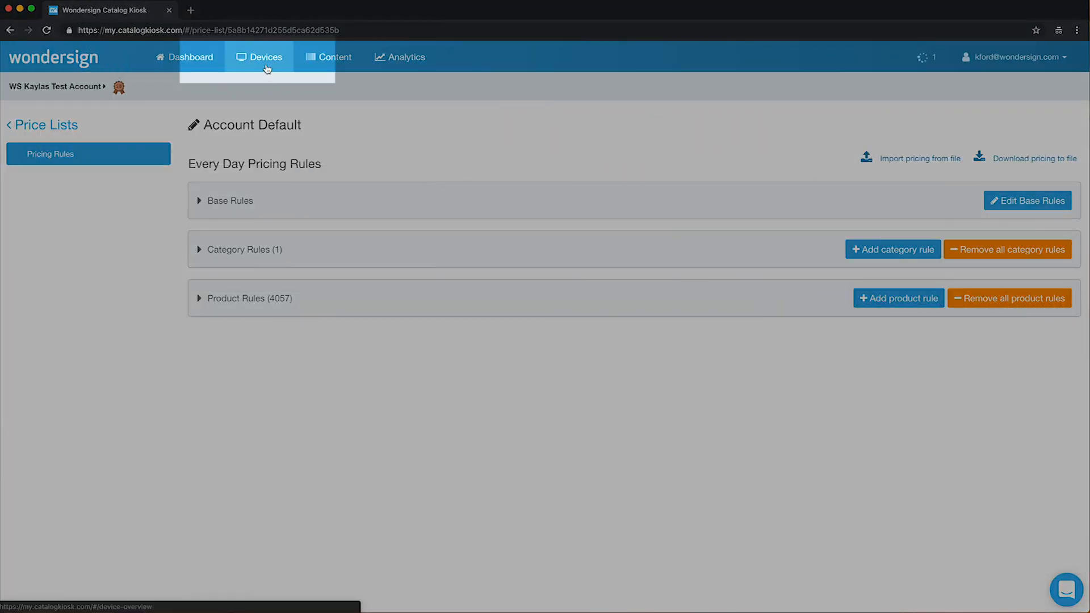
# - In the Default Device Group's Price Display settings, show prices, the list price, the retail price and the labels of both
pyautogui.click(266, 67)
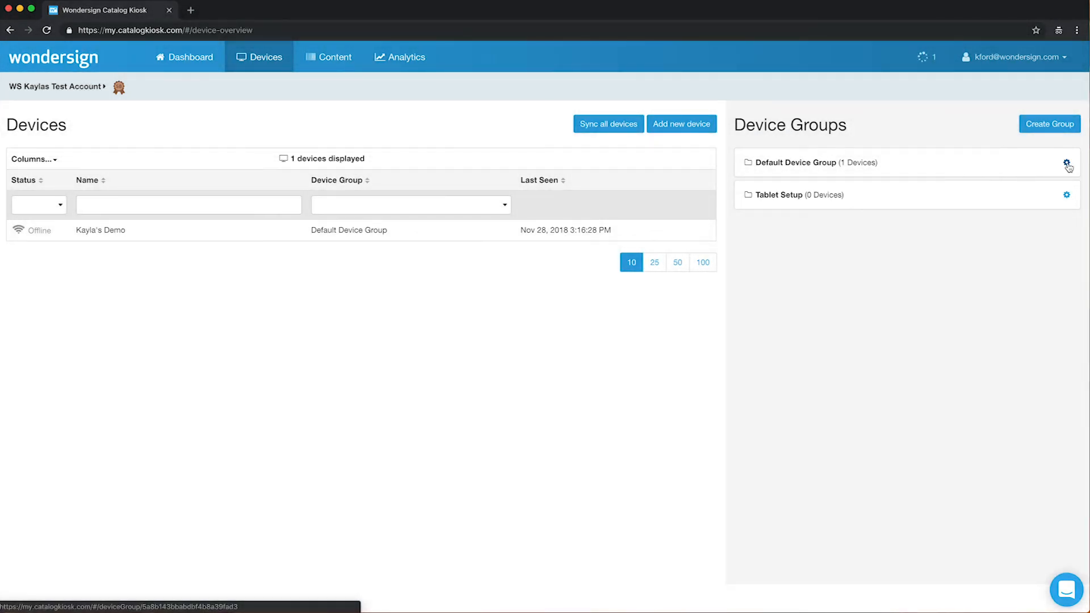
pyautogui.click(1068, 165)
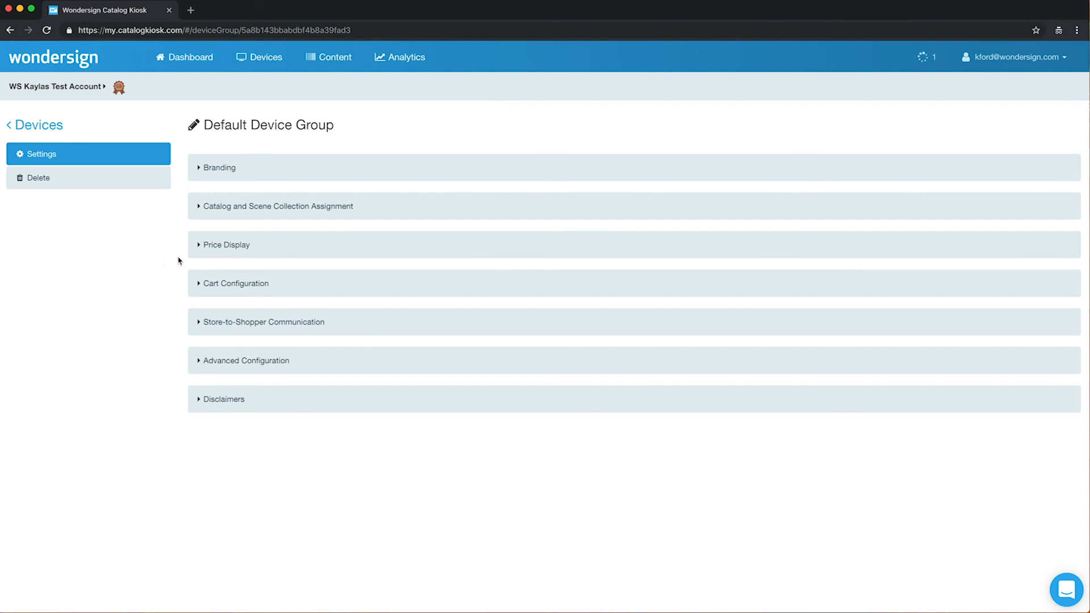
pyautogui.click(202, 246)
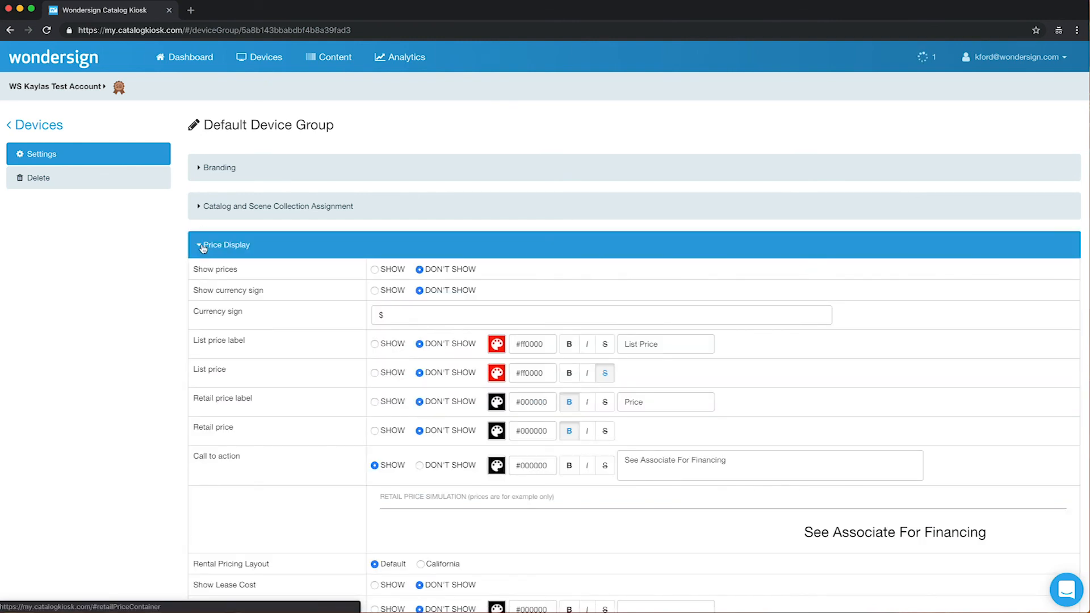
pyautogui.click(376, 270)
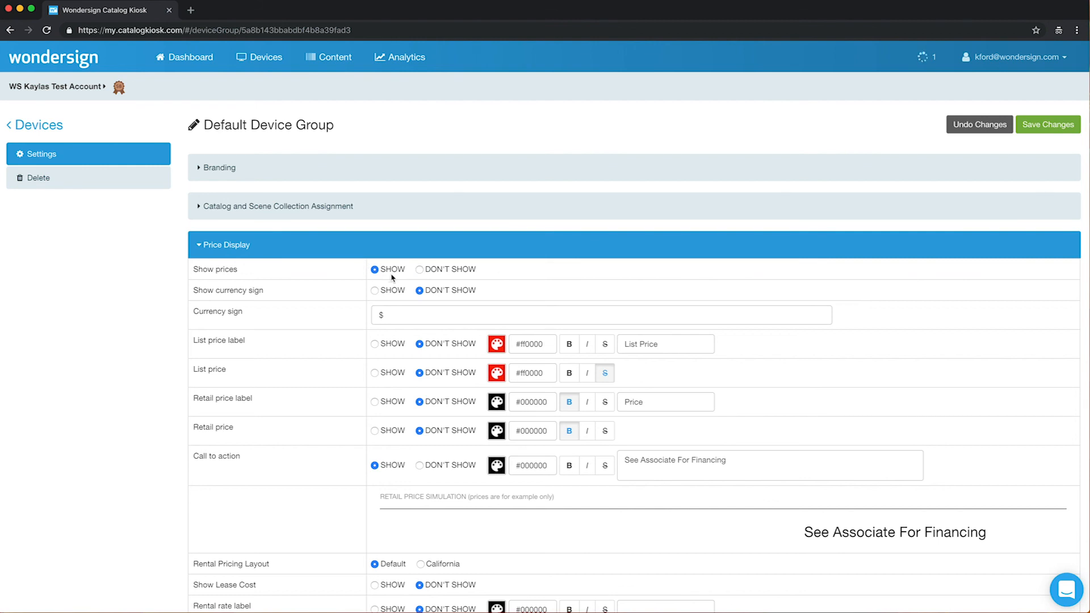
pyautogui.click(375, 374)
pyautogui.click(375, 432)
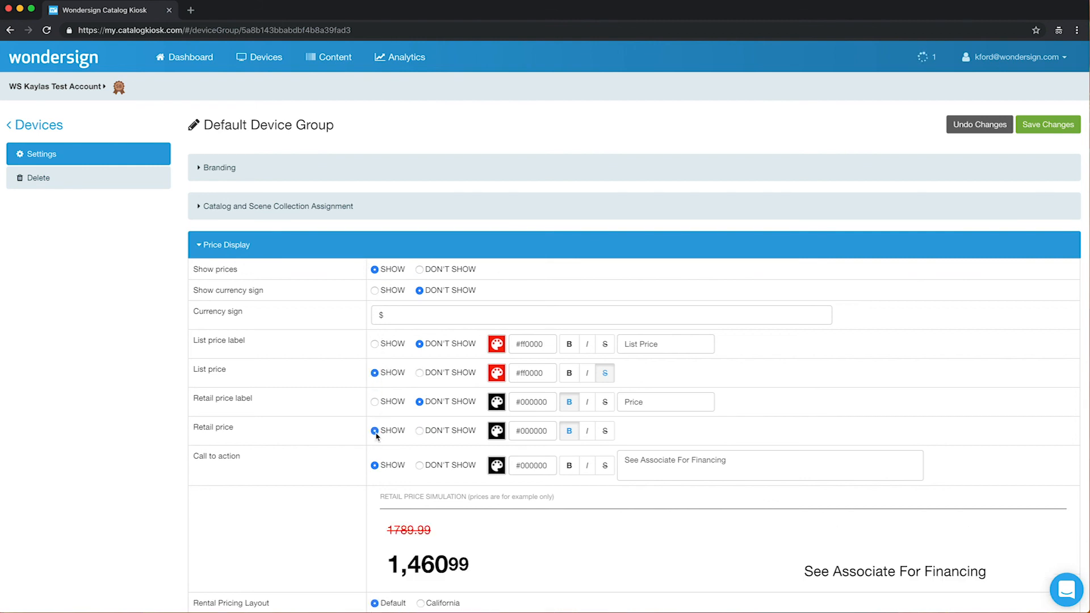
pyautogui.click(375, 343)
pyautogui.click(375, 402)
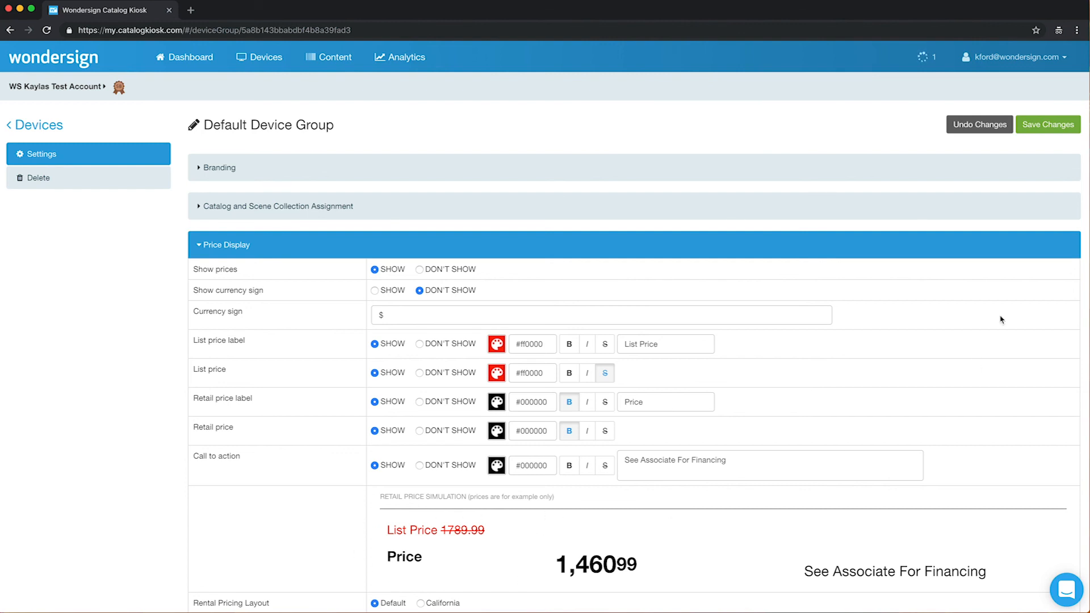
# - Save the device group changes and sync all devices
pyautogui.click(1044, 125)
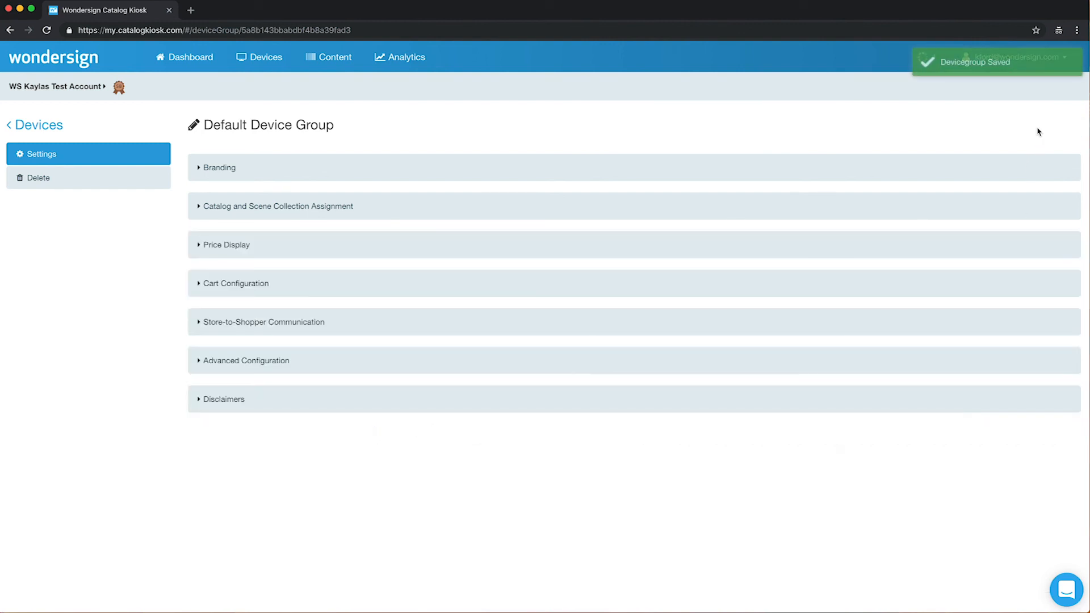
pyautogui.click(34, 125)
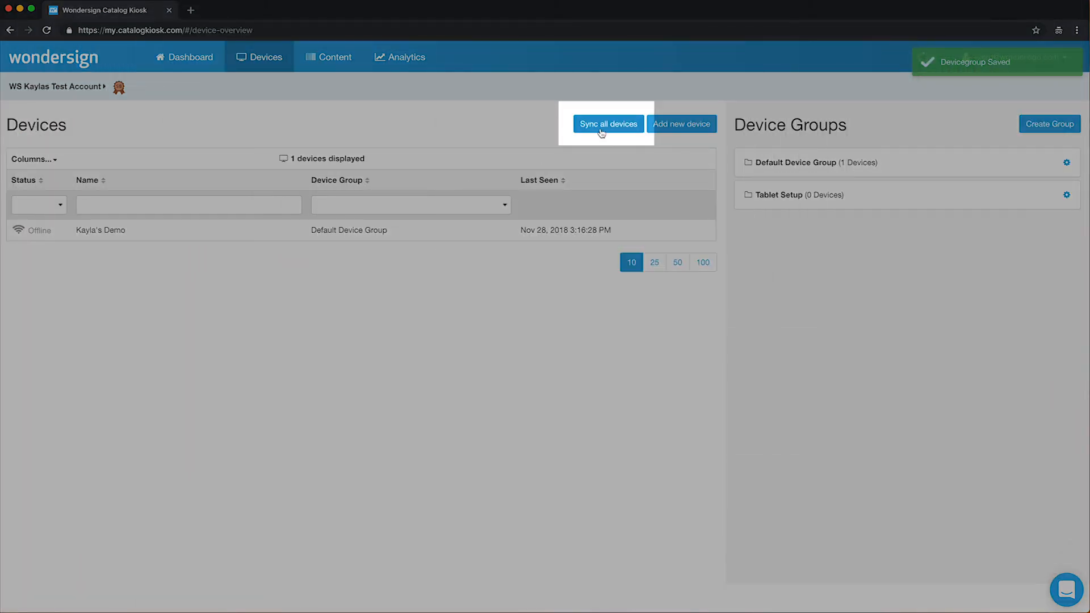
pyautogui.click(601, 133)
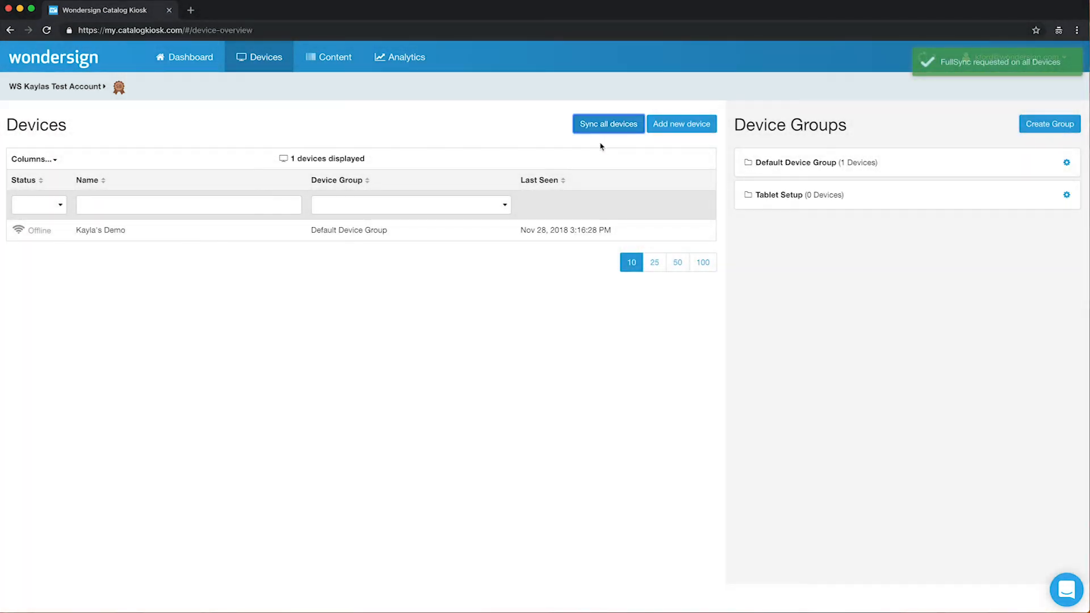